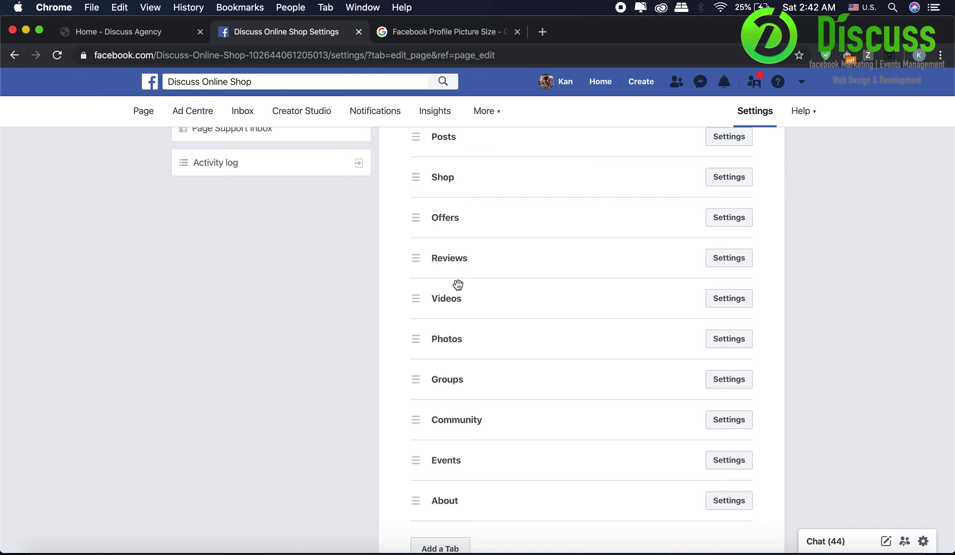
# - Drag the About tab to sit right after Reviews, then go to the General settings
pyautogui.moveTo(499, 510); pyautogui.dragTo(516, 300)
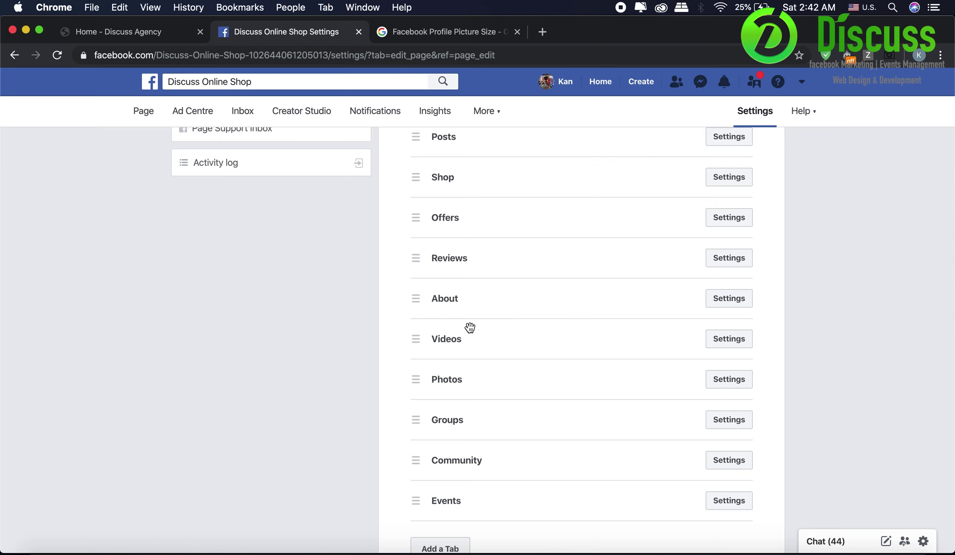
pyautogui.scroll(-1, 470, 327)
pyautogui.scroll(10, 469, 327)
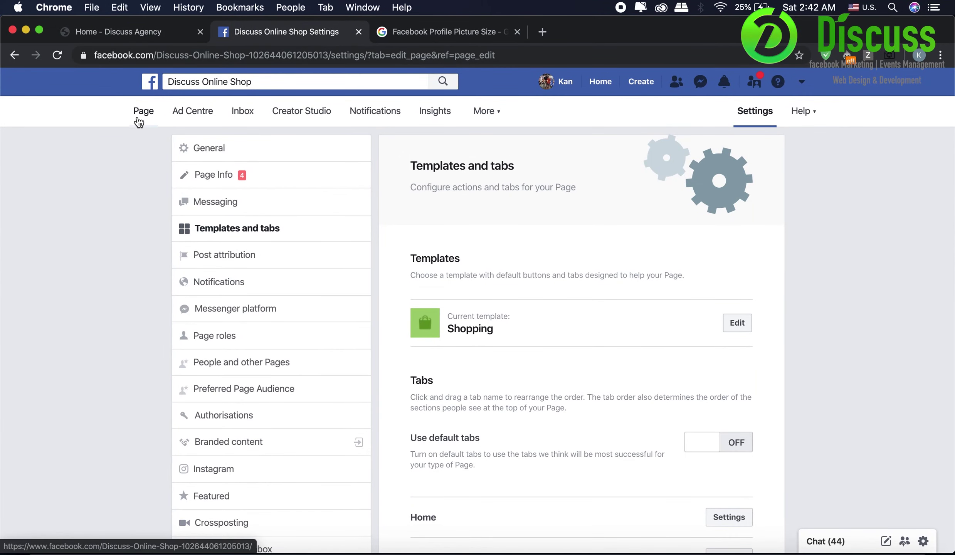
pyautogui.click(232, 146)
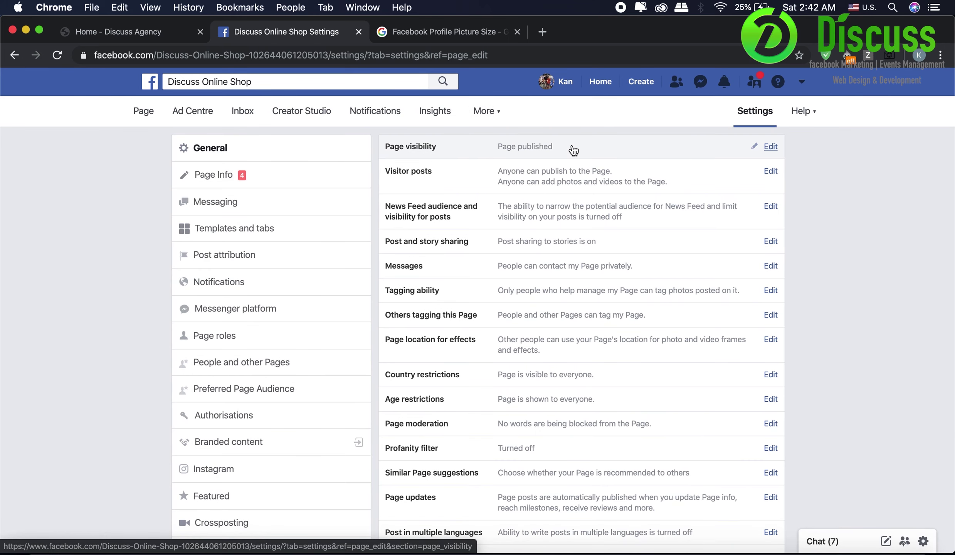
# - Set Visitor posts to Disable posts and save it
pyautogui.click(572, 173)
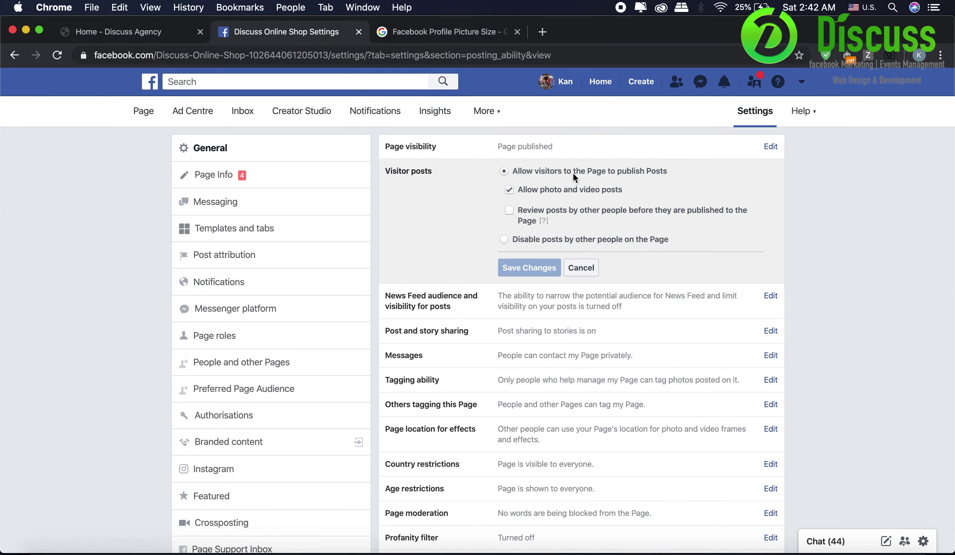
pyautogui.click(552, 239)
pyautogui.click(533, 213)
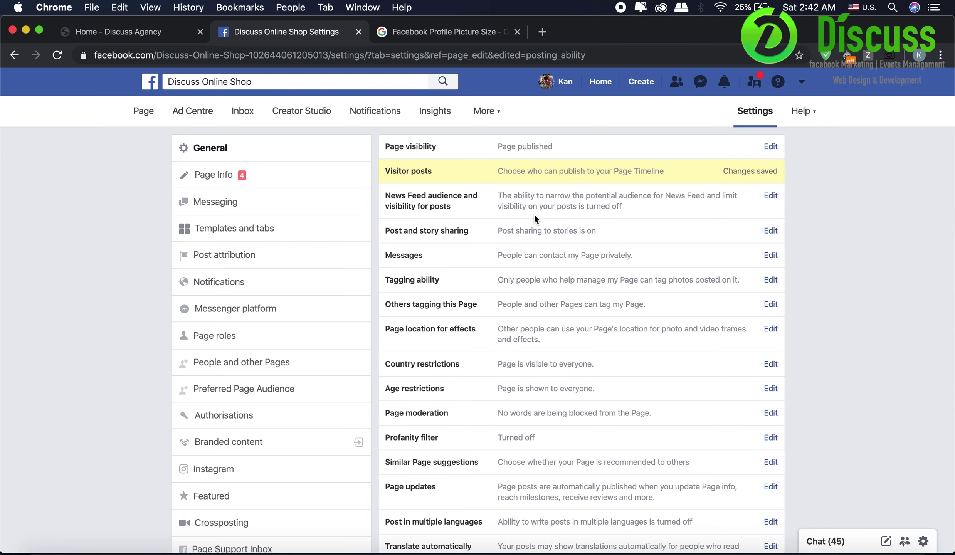
# - Turn on News Feed audience and post visibility options and save them
pyautogui.click(535, 216)
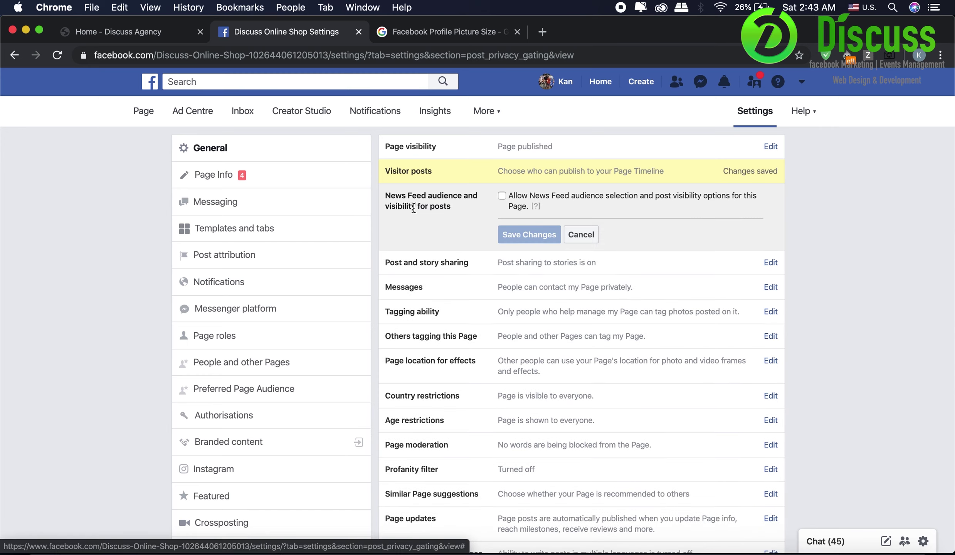
pyautogui.click(502, 196)
pyautogui.click(529, 234)
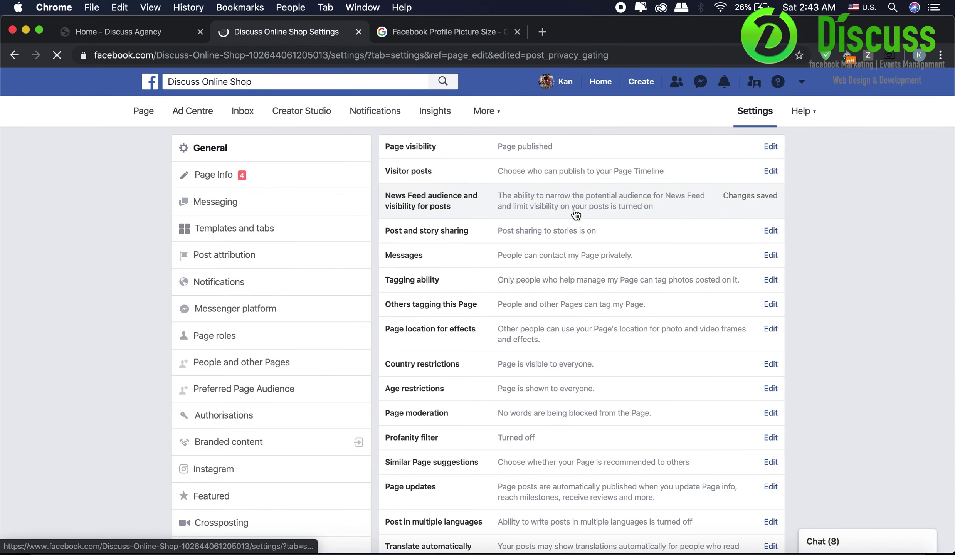
pyautogui.click(571, 230)
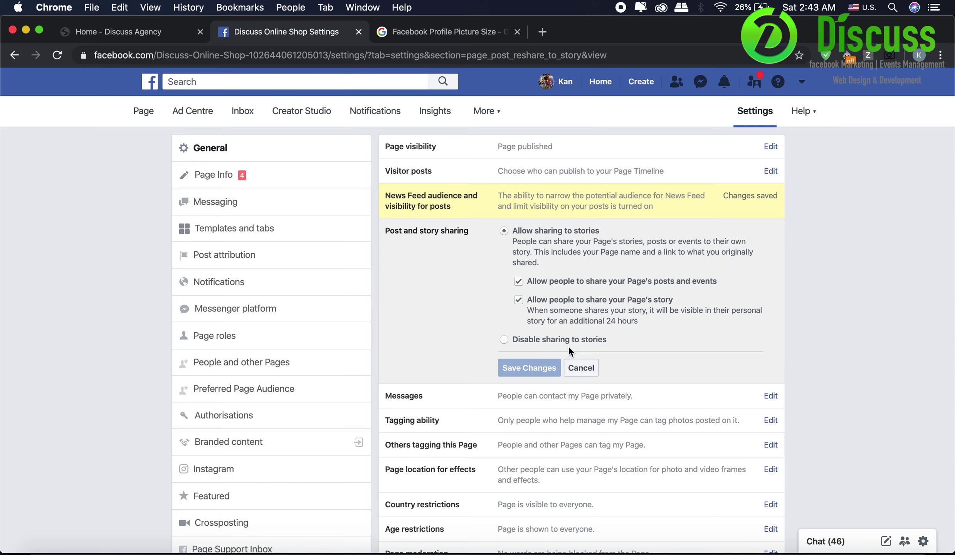
# - Review Messages, then enable Allow others to tag photos in Tagging ability and save
pyautogui.scroll(-2, 566, 327)
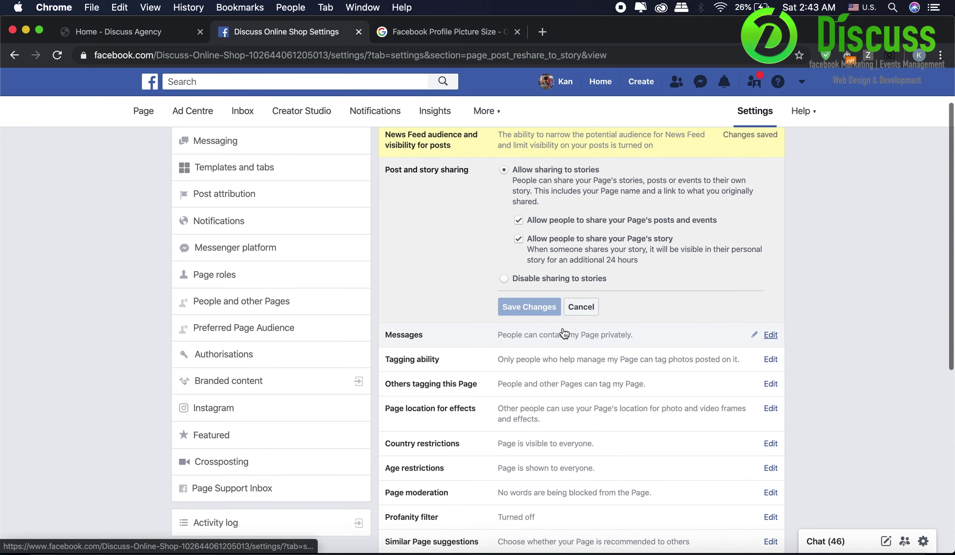
pyautogui.click(510, 346)
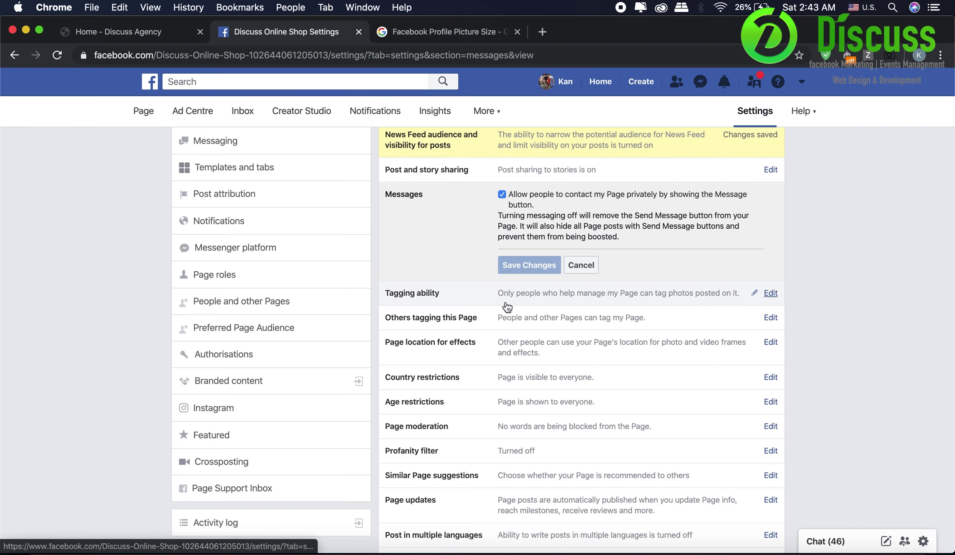
pyautogui.click(532, 295)
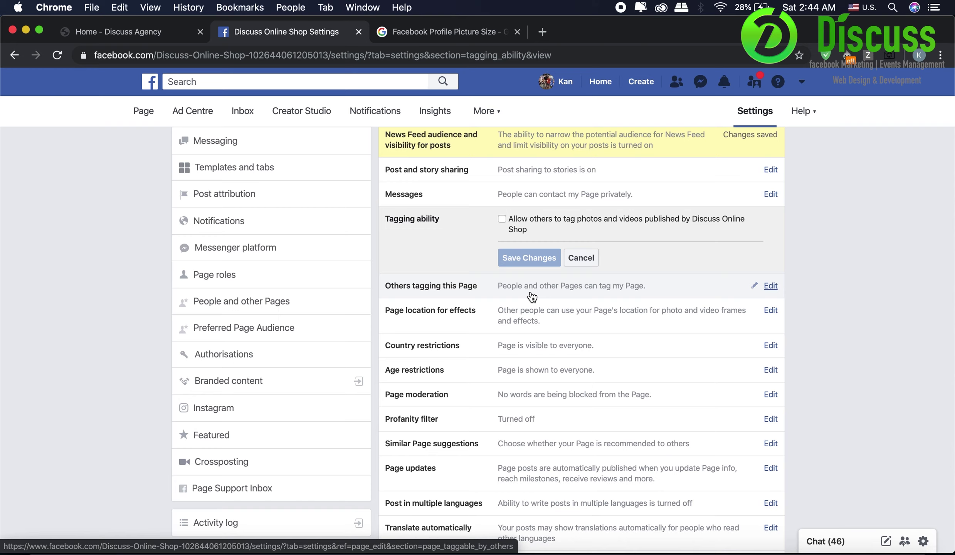
pyautogui.click(503, 220)
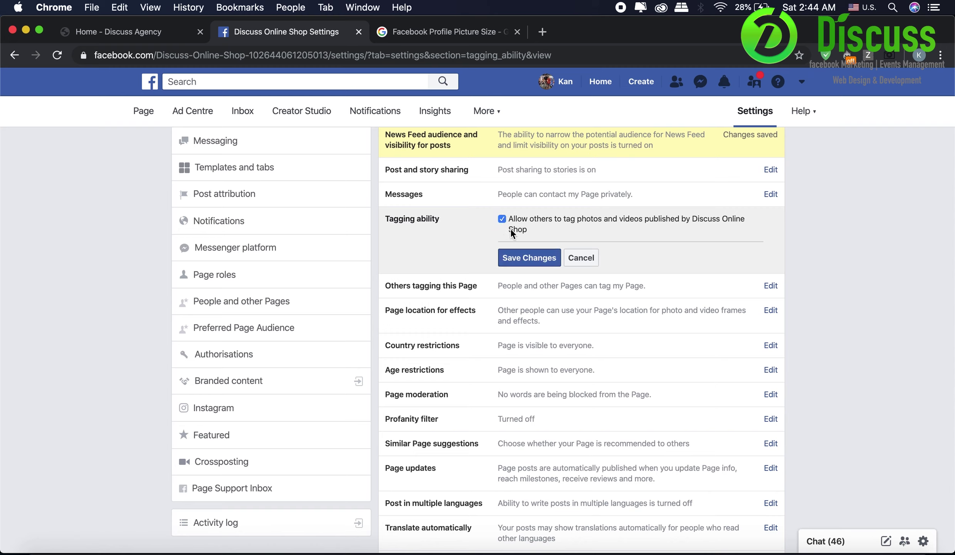
pyautogui.click(524, 257)
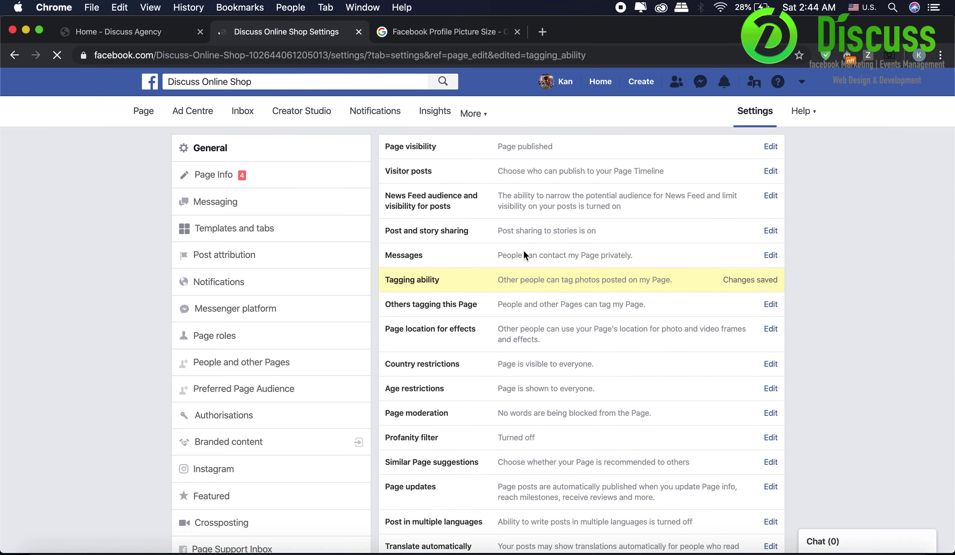
# - Review the Others tagging and Page location for effects settings
pyautogui.click(532, 301)
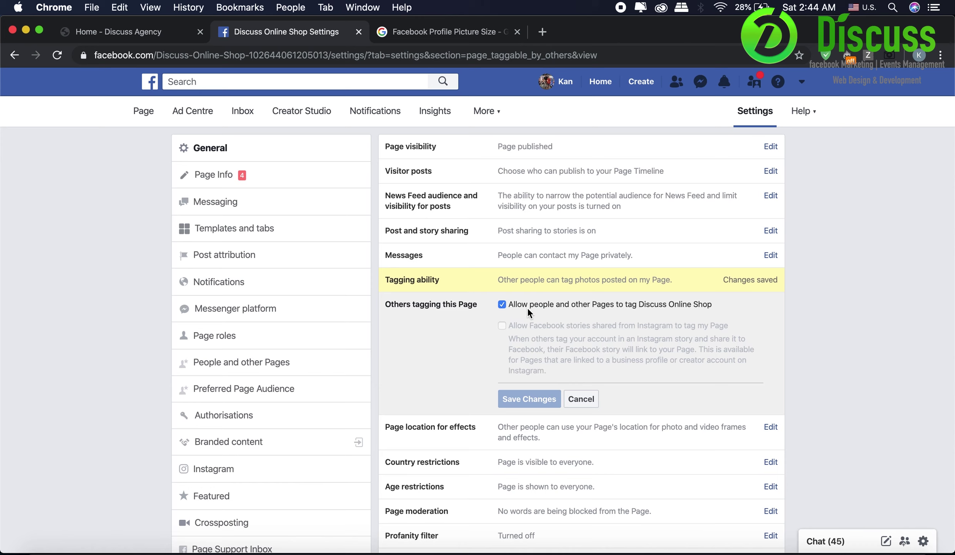
pyautogui.scroll(-1, 545, 346)
pyautogui.click(521, 409)
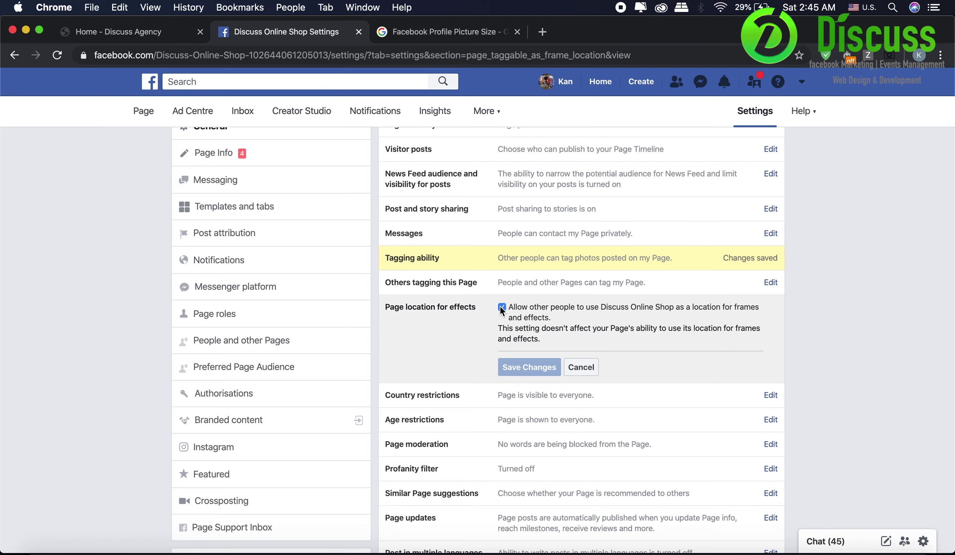
# - Review country restrictions, keep age at Anyone (13+), and add a blocked word in Page moderation
pyautogui.click(522, 399)
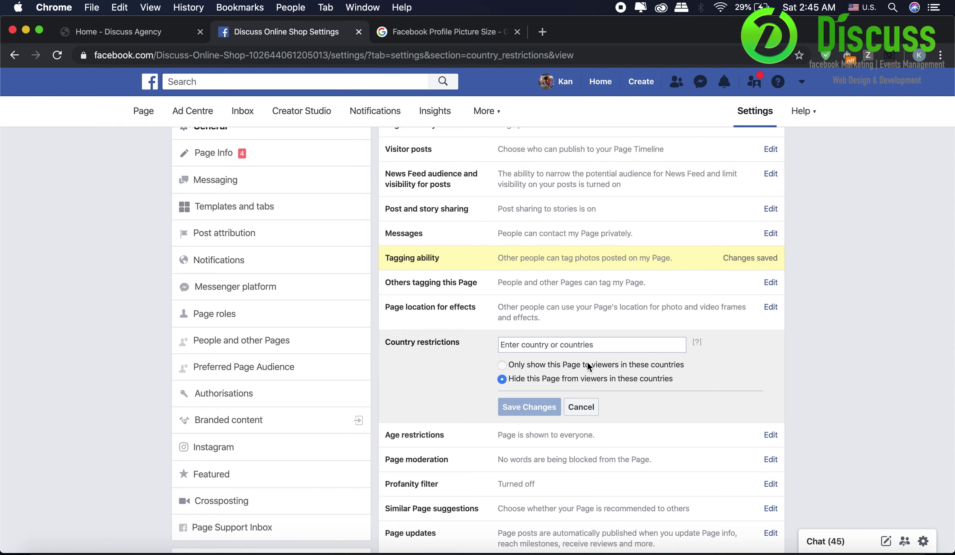
pyautogui.click(628, 345)
pyautogui.click(562, 435)
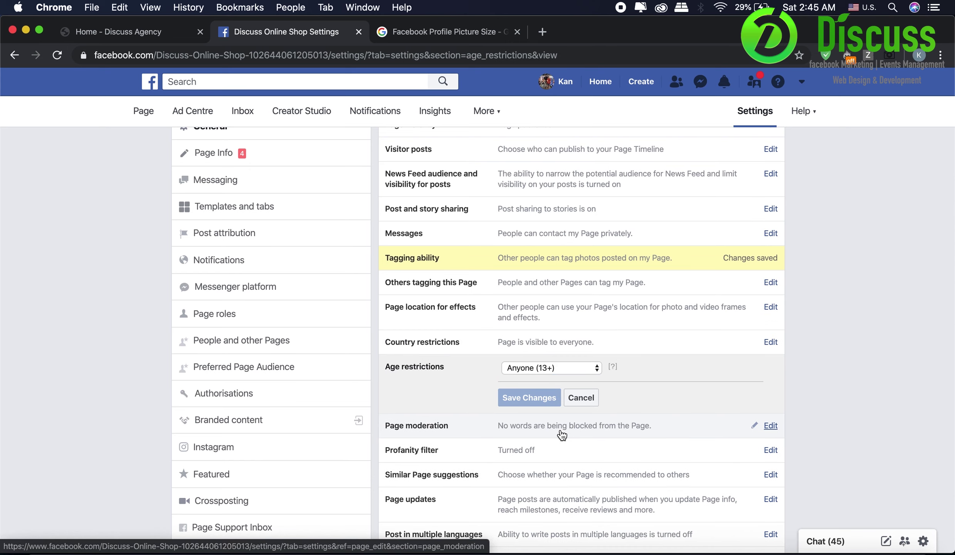
pyautogui.click(541, 369)
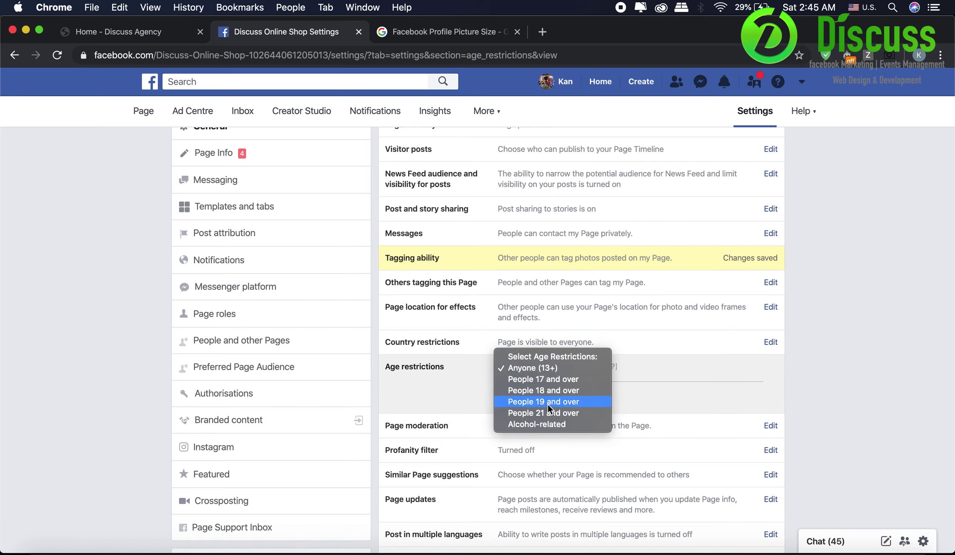
pyautogui.click(891, 336)
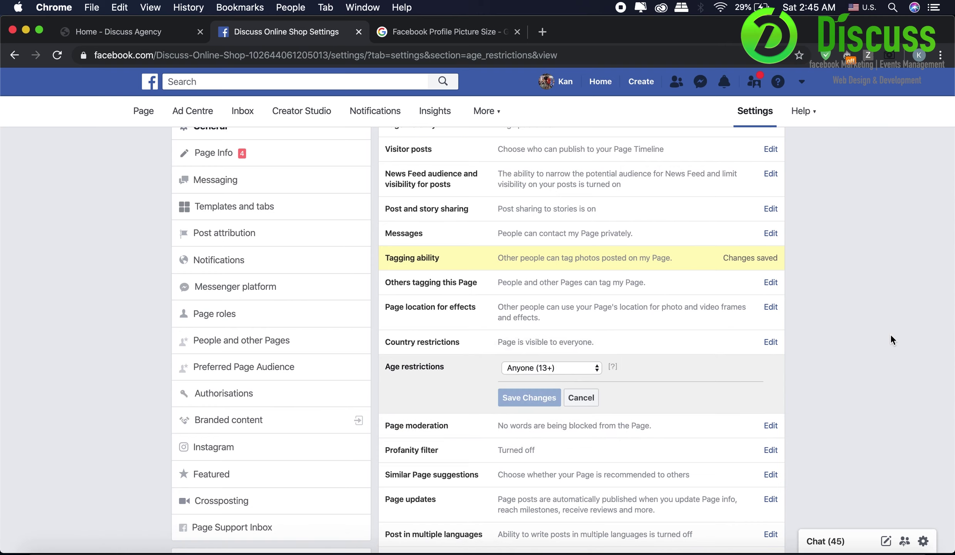
pyautogui.click(592, 427)
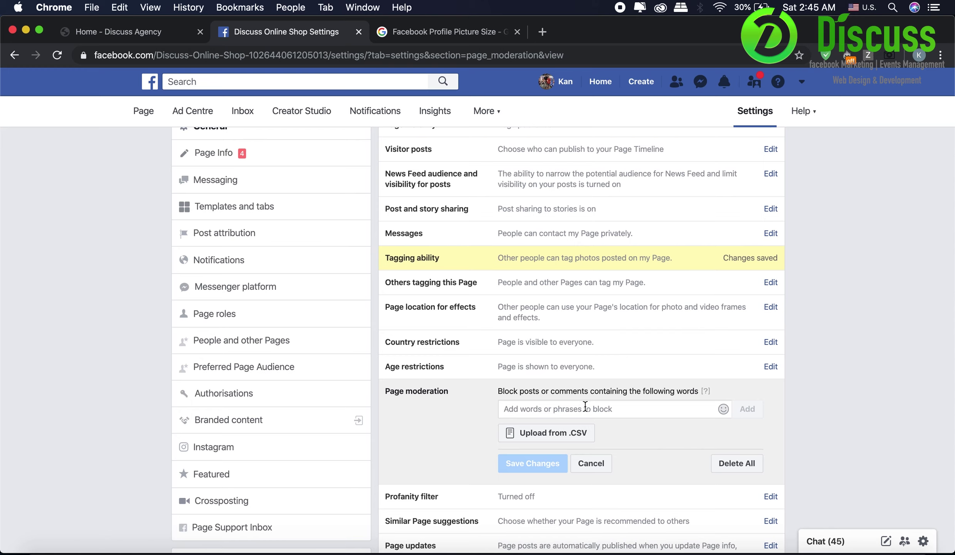
pyautogui.click(585, 407)
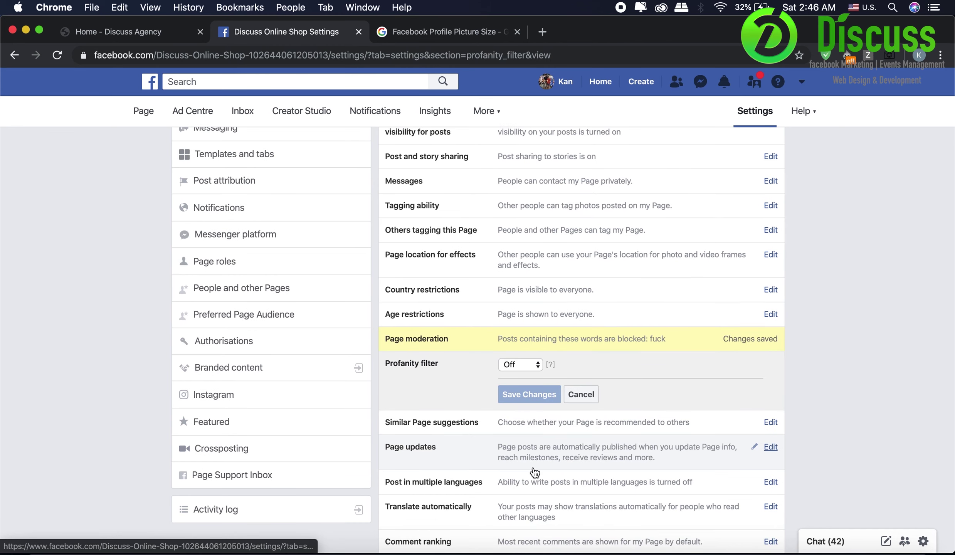
# - Choose Strong in the Profanity filter dropdown and save the change
pyautogui.click(520, 365)
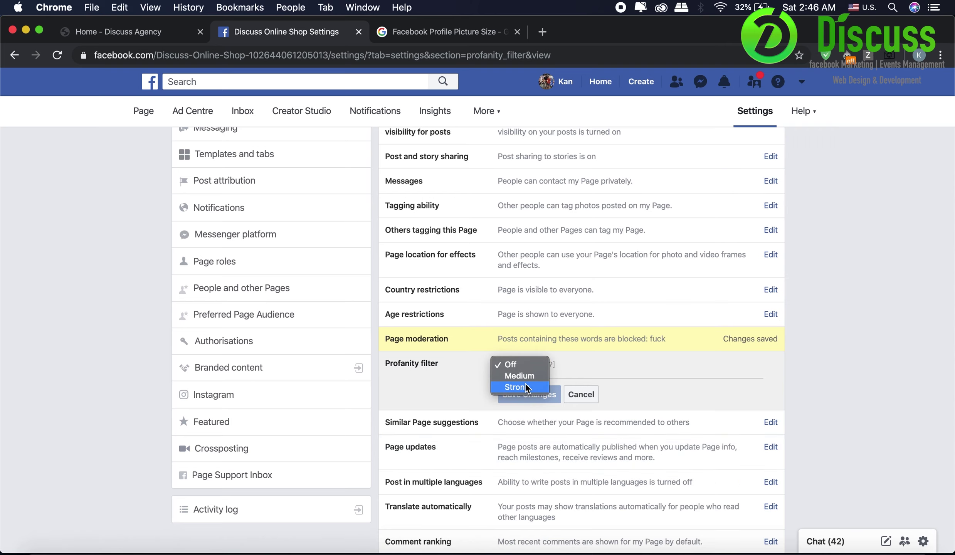
pyautogui.click(526, 388)
pyautogui.click(526, 394)
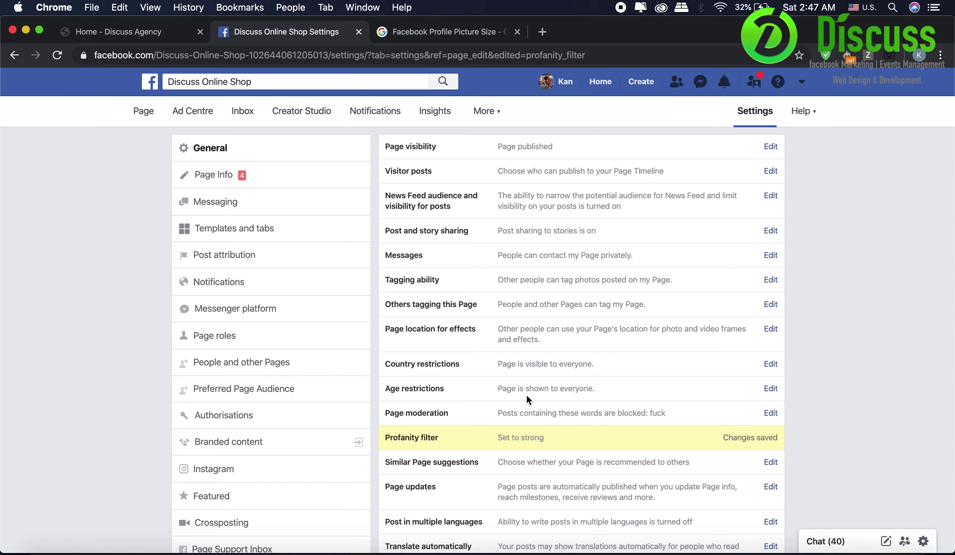
pyautogui.click(541, 462)
pyautogui.scroll(-2, 541, 461)
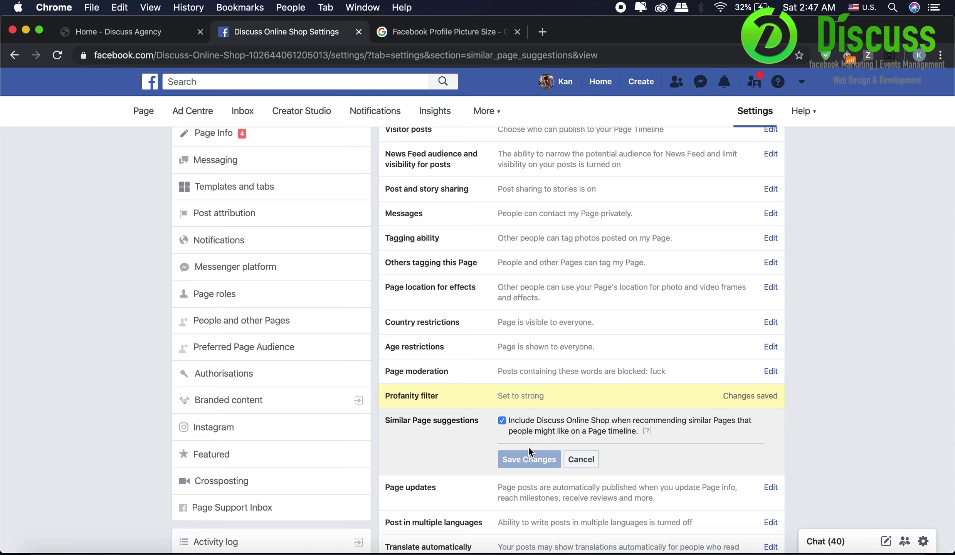
# - Review the Page updates, Post in multiple languages and Translate automatically settings
pyautogui.scroll(-2, 528, 446)
pyautogui.click(528, 446)
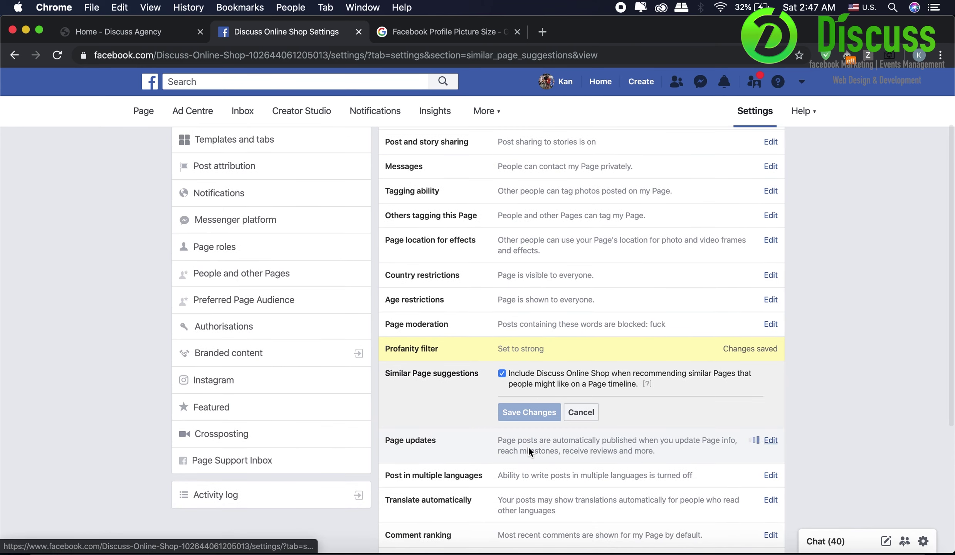
pyautogui.scroll(-1, 528, 446)
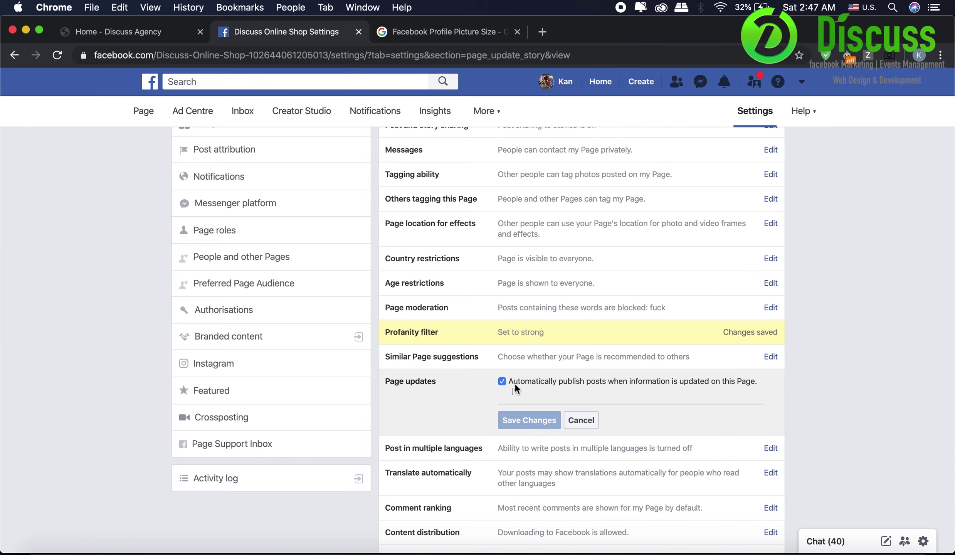
pyautogui.scroll(-4, 547, 384)
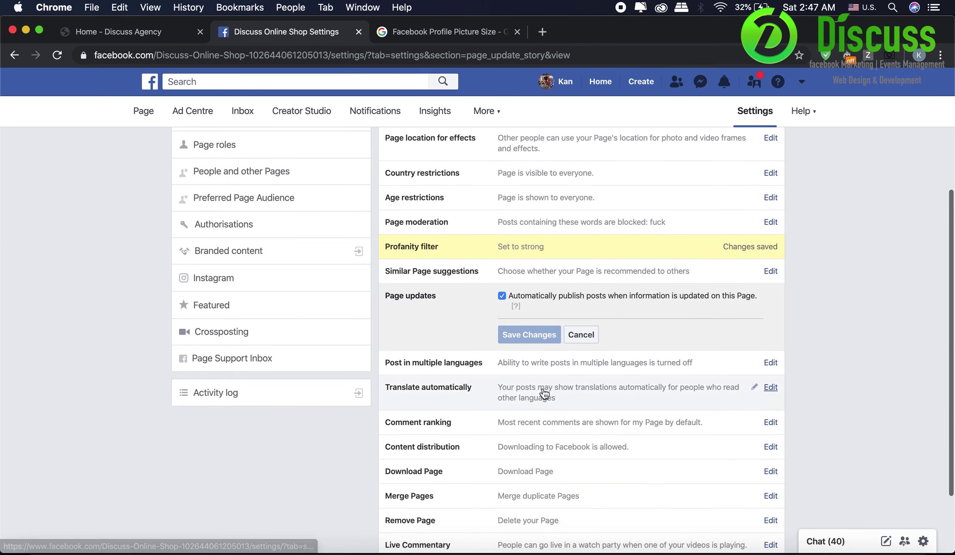
pyautogui.click(545, 367)
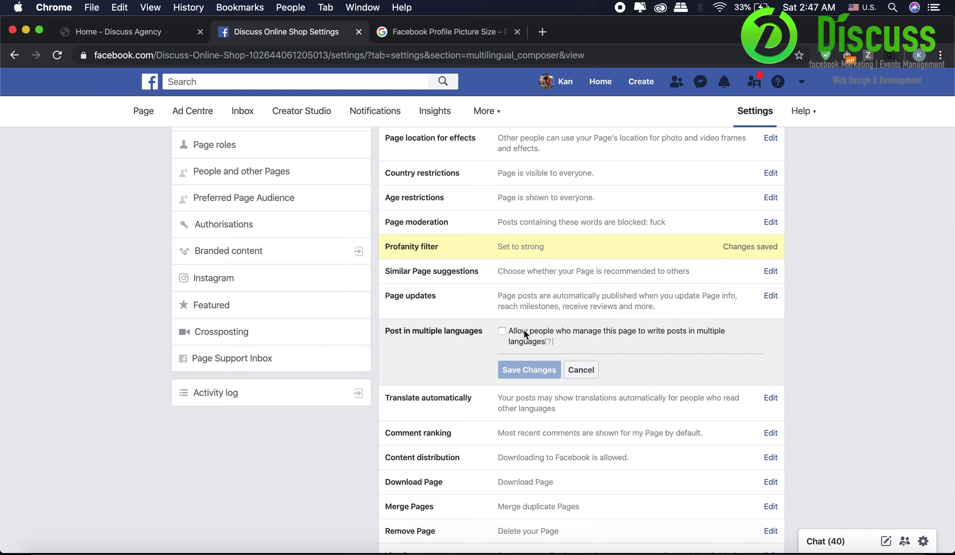
pyautogui.click(557, 391)
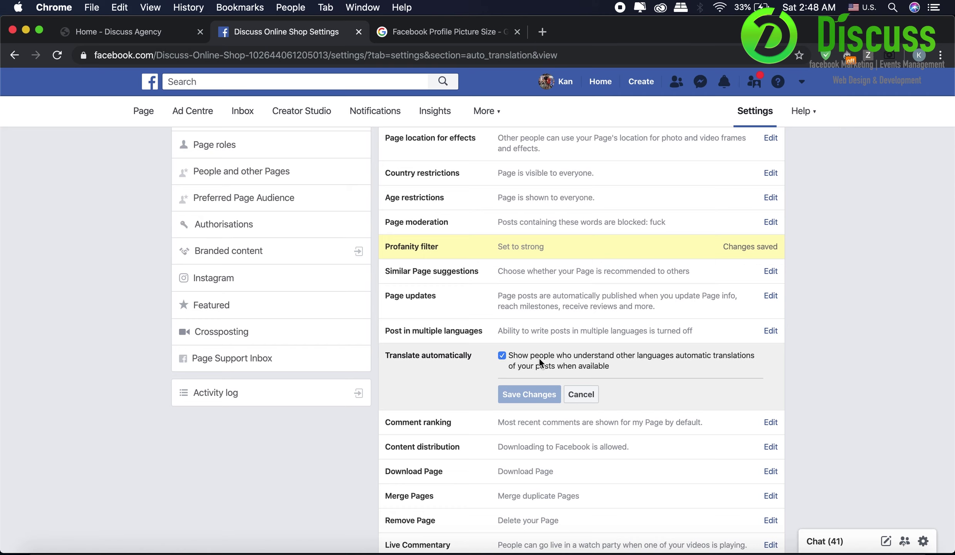
# - Set Comment ranking to show most relevant comments by default and save it
pyautogui.click(562, 421)
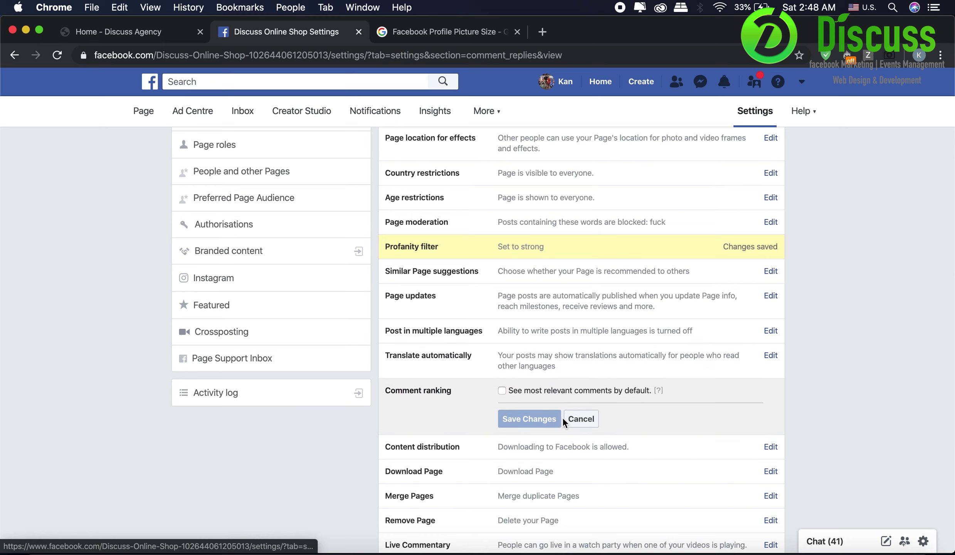
pyautogui.click(556, 391)
pyautogui.click(528, 421)
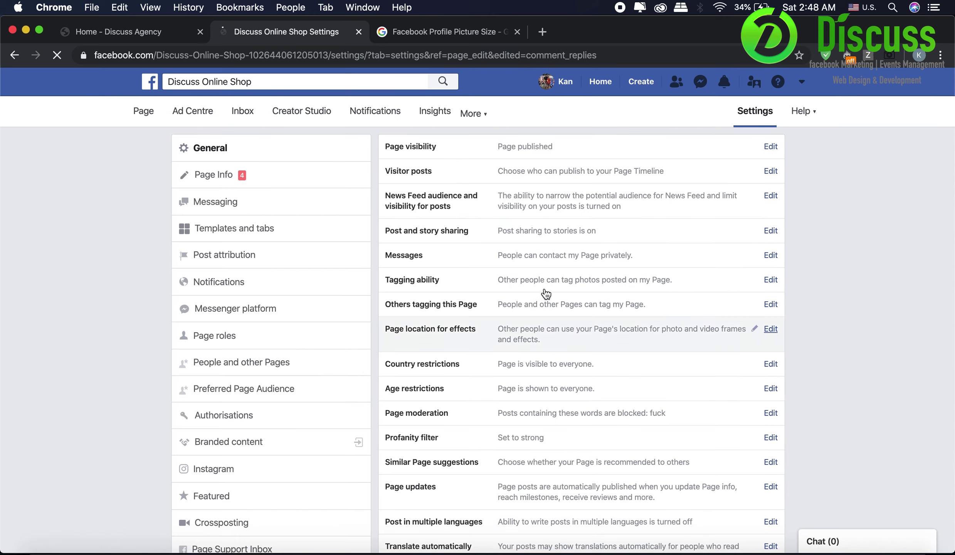
pyautogui.scroll(-5, 545, 280)
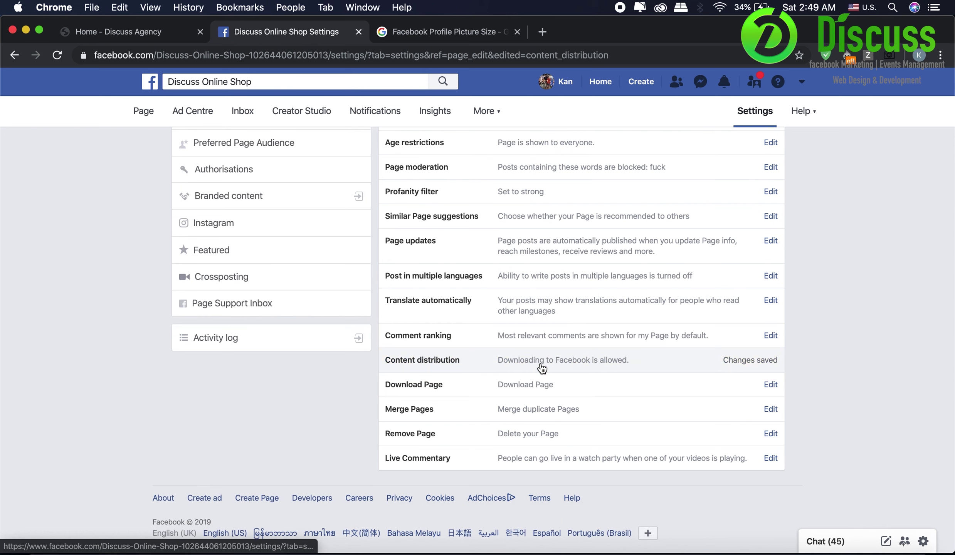
# - Tick 'Prohibit downloading to Facebook' in Content distribution and save it
pyautogui.click(541, 366)
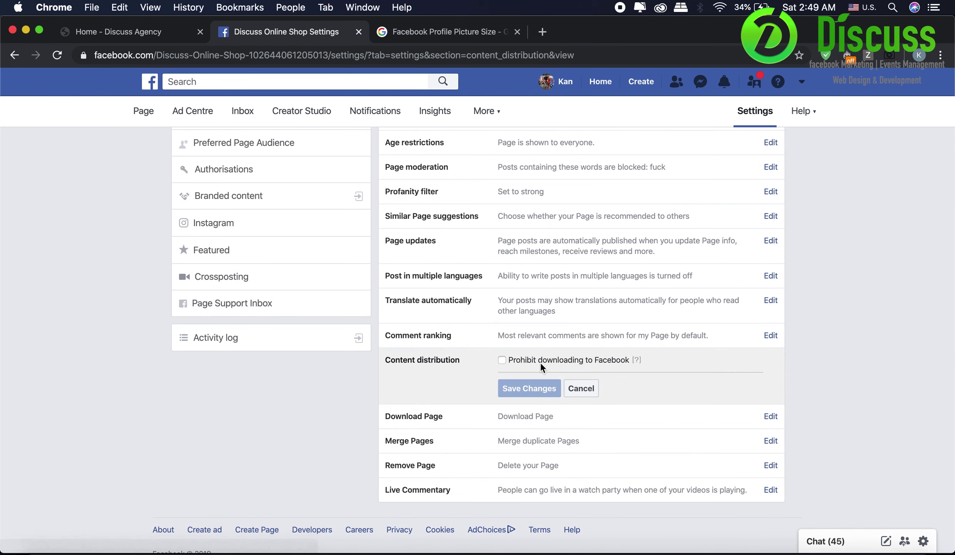
pyautogui.click(541, 360)
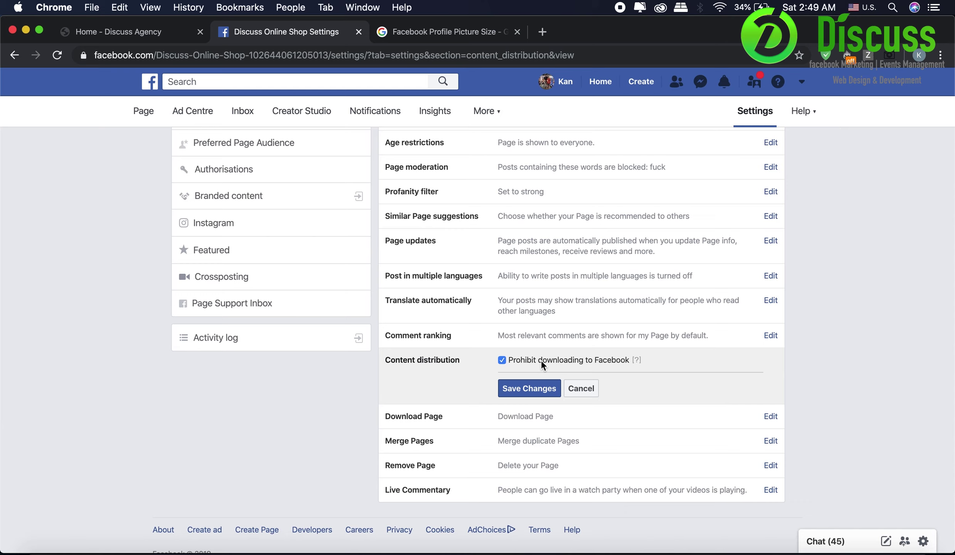
pyautogui.click(541, 361)
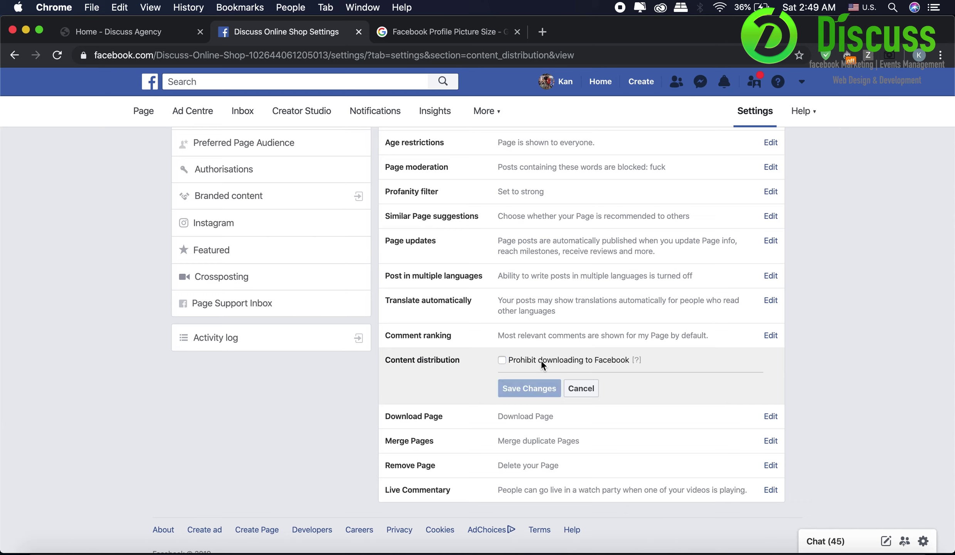
pyautogui.click(514, 360)
pyautogui.click(523, 384)
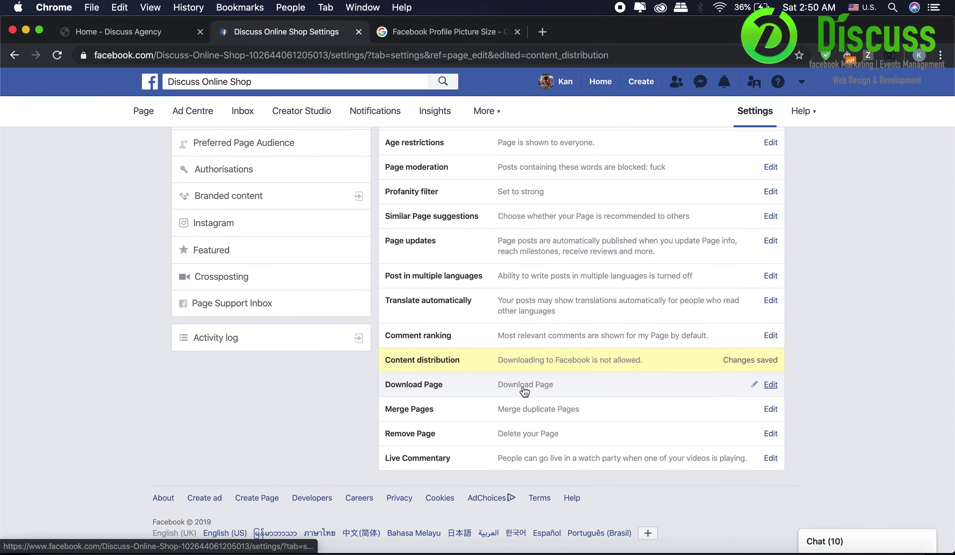
pyautogui.click(524, 388)
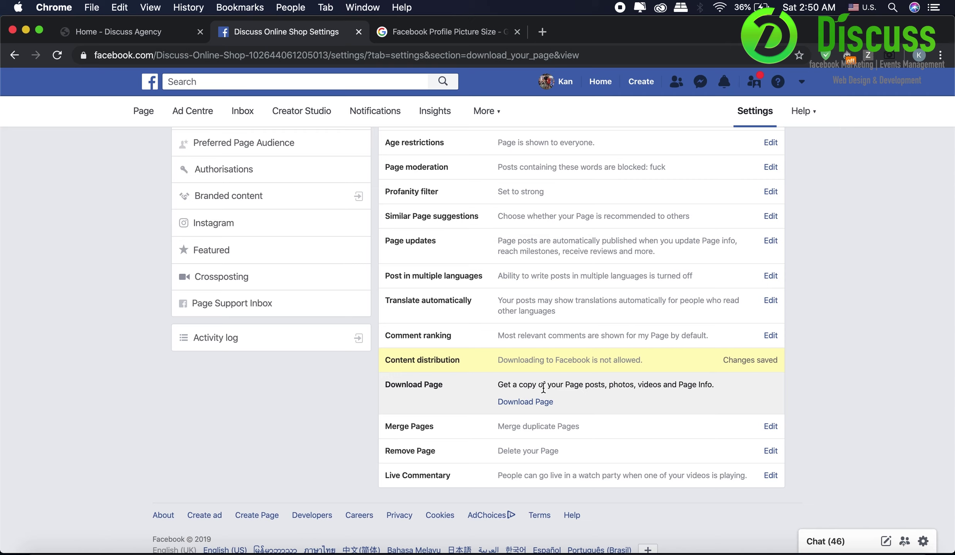
pyautogui.moveTo(542, 385); pyautogui.dragTo(616, 394)
pyautogui.click(617, 395)
pyautogui.click(578, 435)
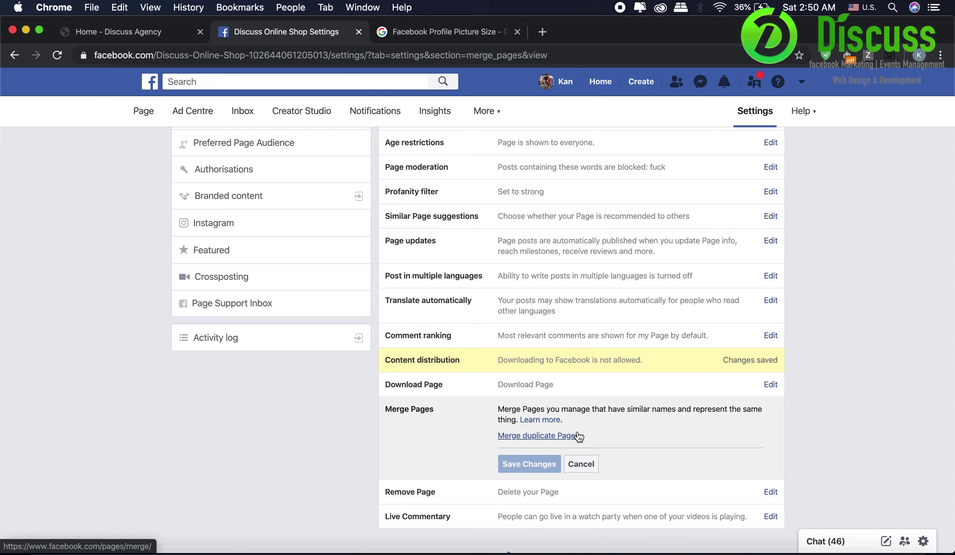
pyautogui.click(540, 501)
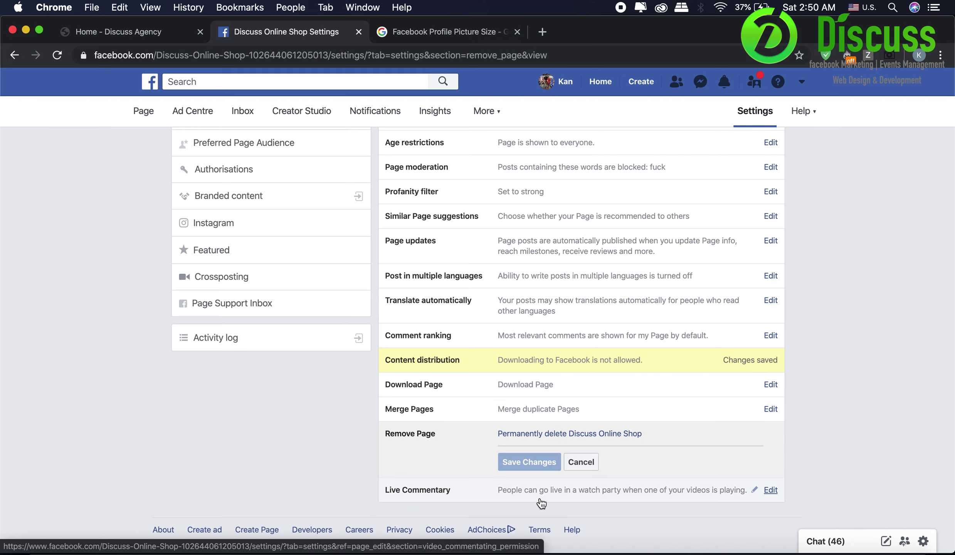
pyautogui.click(540, 500)
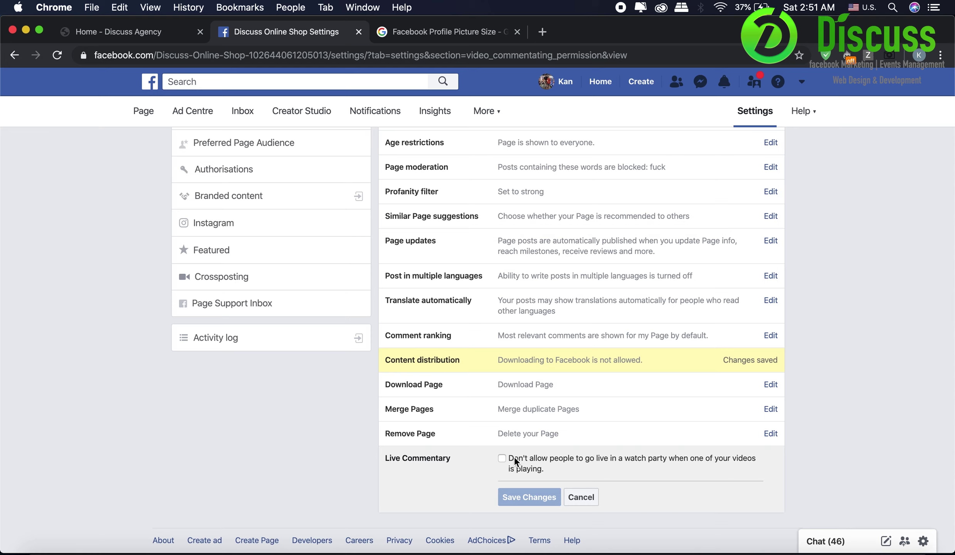
pyautogui.press('super+r')
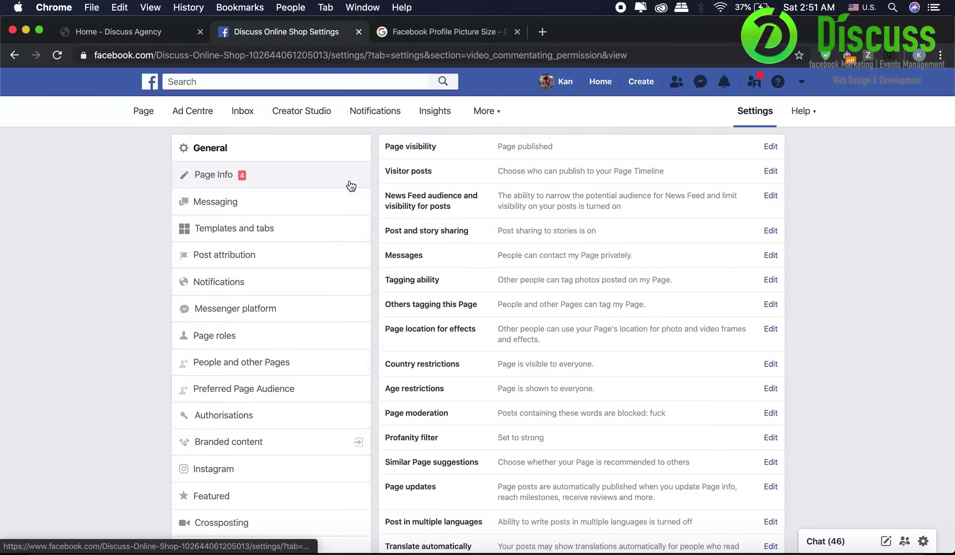
# - Write the Page description 'Discuss Online Shop sell Training Video' and save it
pyautogui.click(350, 182)
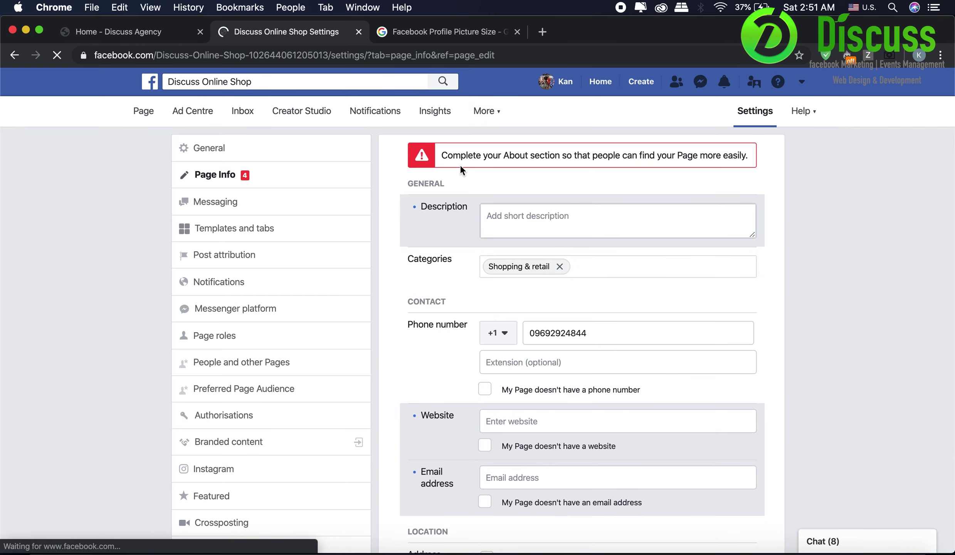
pyautogui.click(521, 224)
pyautogui.write('Di')
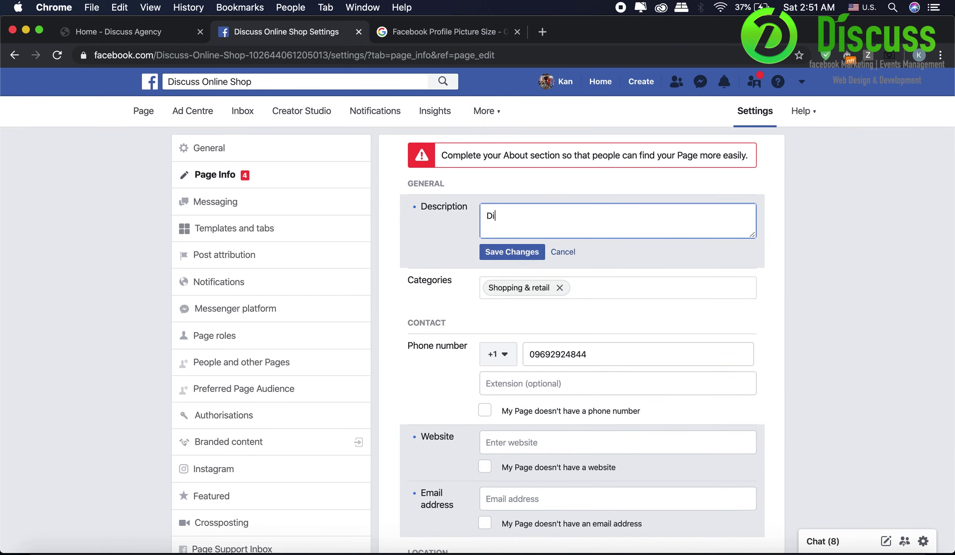
pyautogui.write('scuss Online Shop sell')
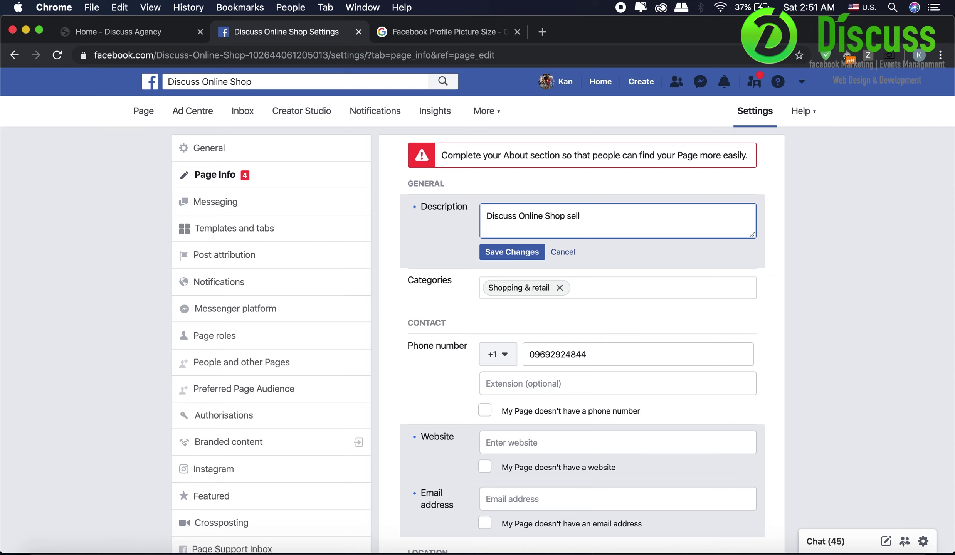
pyautogui.write(' Traning Vid')
pyautogui.press('BackSpace')
pyautogui.press('BackSpace')
pyautogui.press('BackSpace')
pyautogui.press('BackSpace')
pyautogui.press('BackSpace')
pyautogui.press('BackSpace')
pyautogui.press('BackSpace')
pyautogui.press('BackSpace')
pyautogui.write('ining Video')
pyautogui.click(503, 254)
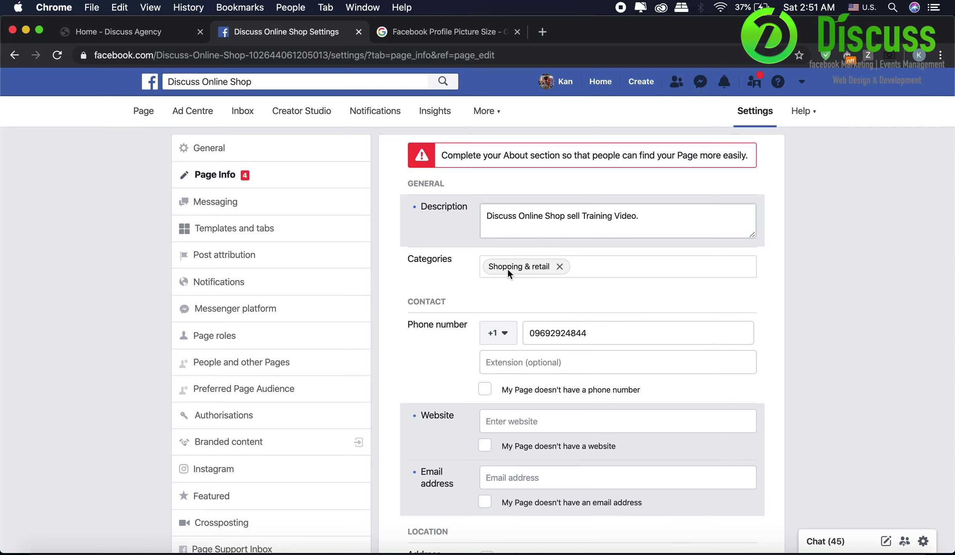
# - Change the phone country code to +95 Myanmar, drop the leading 0, and save
pyautogui.click(503, 339)
pyautogui.write('Myanmar')
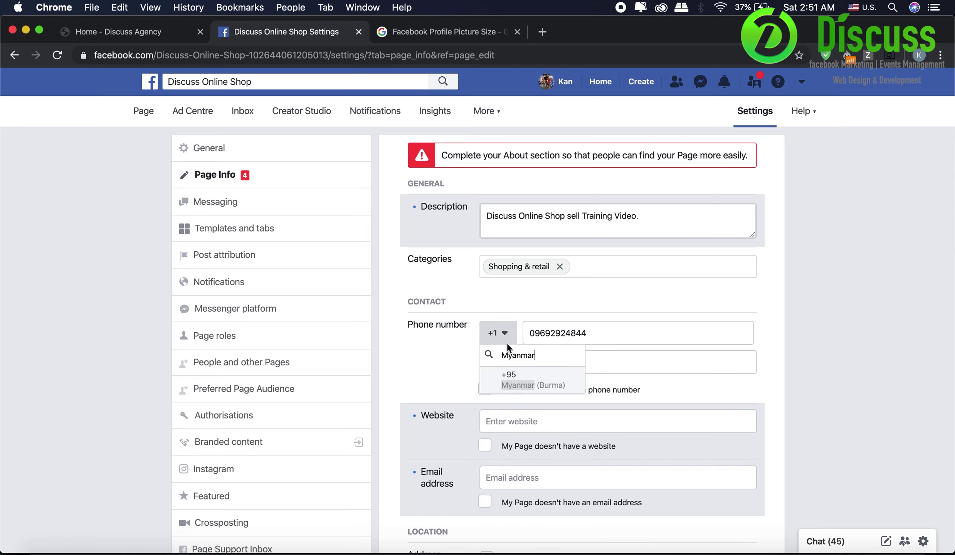
pyautogui.click(533, 379)
pyautogui.click(541, 333)
pyautogui.press('BackSpace')
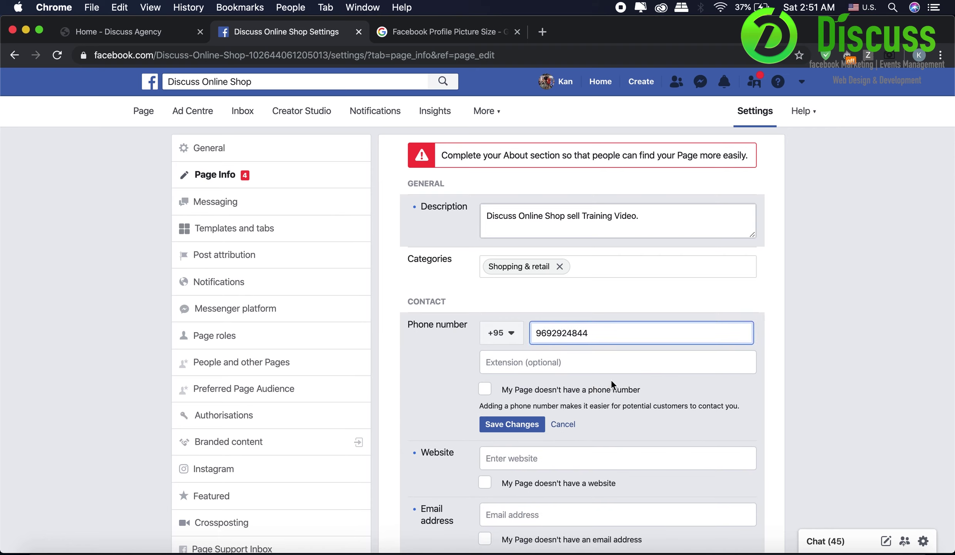
pyautogui.click(507, 422)
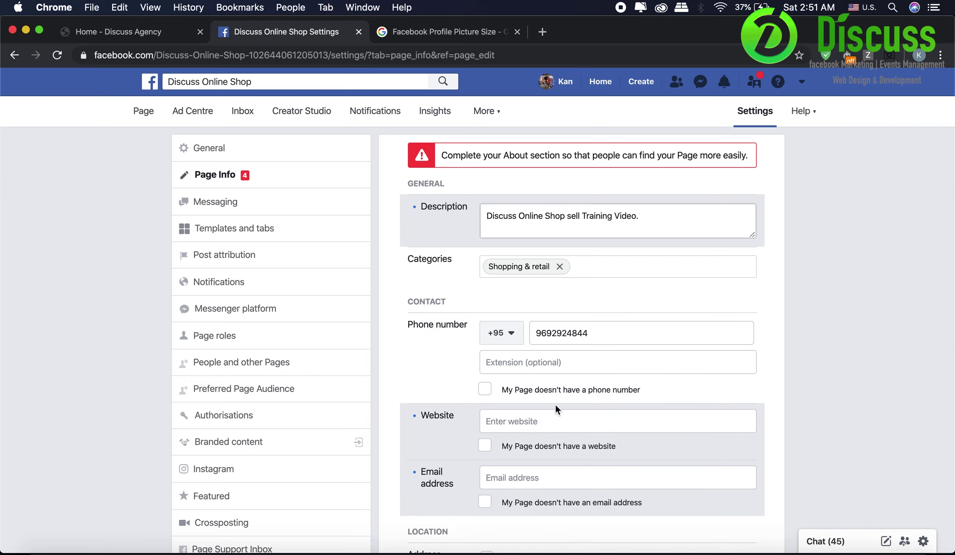
pyautogui.scroll(-3, 556, 404)
pyautogui.click(491, 376)
pyautogui.write('ww')
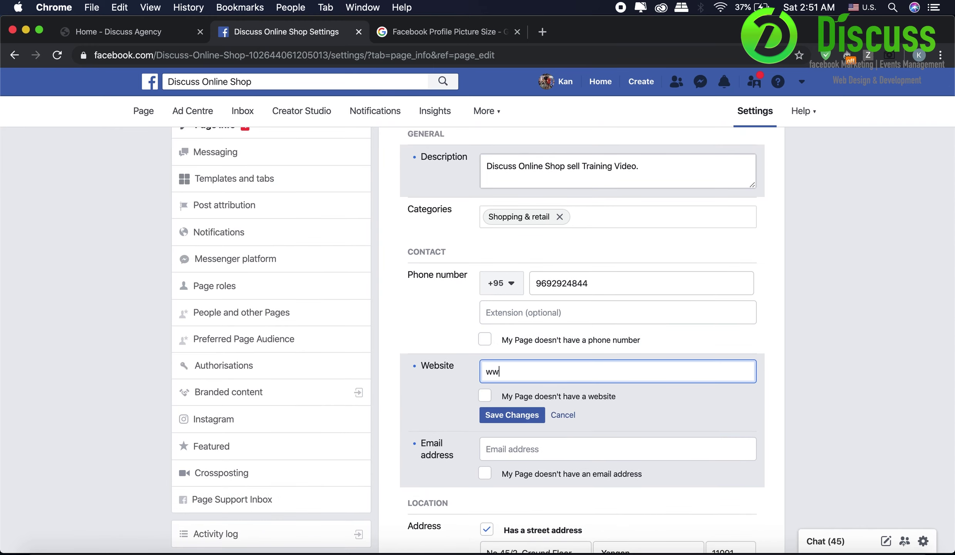
pyautogui.write('w.discussagency.com')
pyautogui.click(506, 419)
pyautogui.click(527, 459)
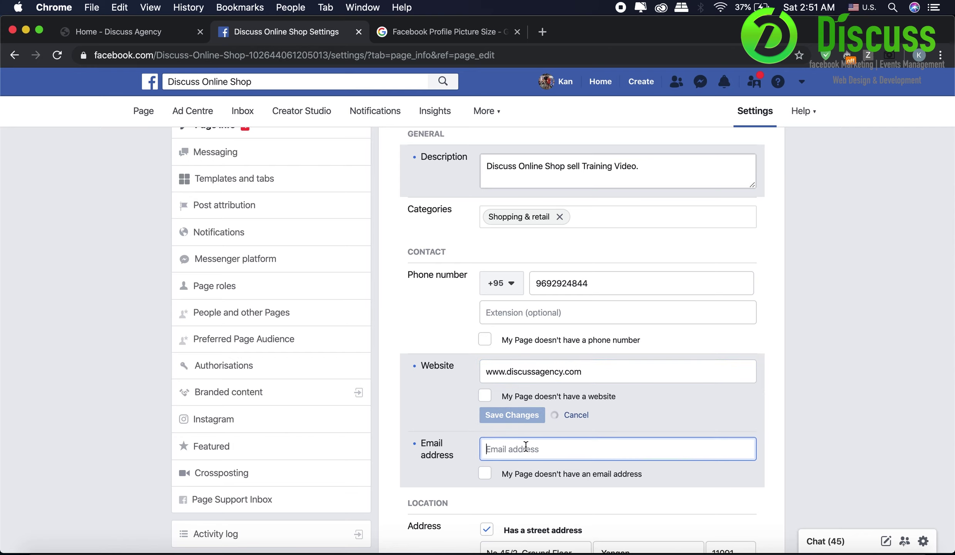
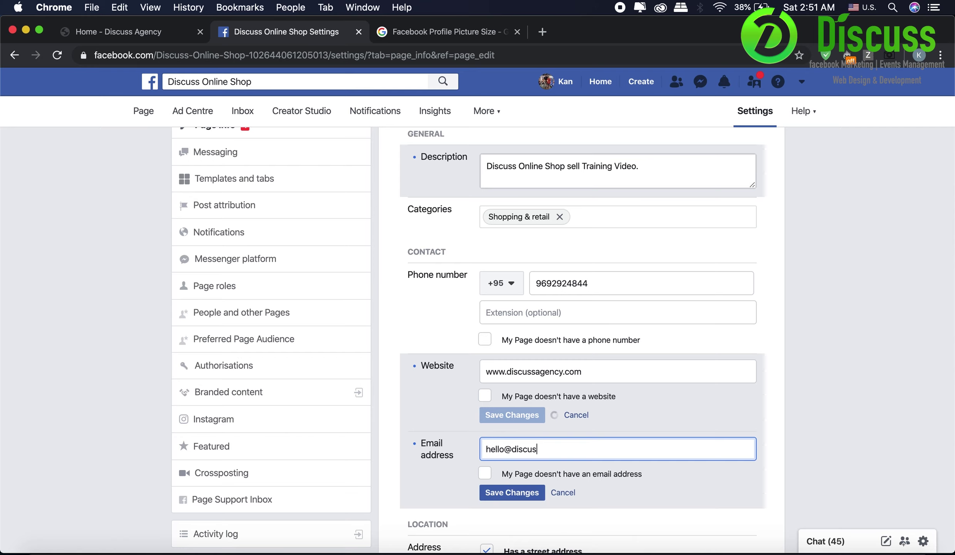
pyautogui.click(509, 497)
pyautogui.scroll(-4, 449, 475)
pyautogui.scroll(-2, 449, 476)
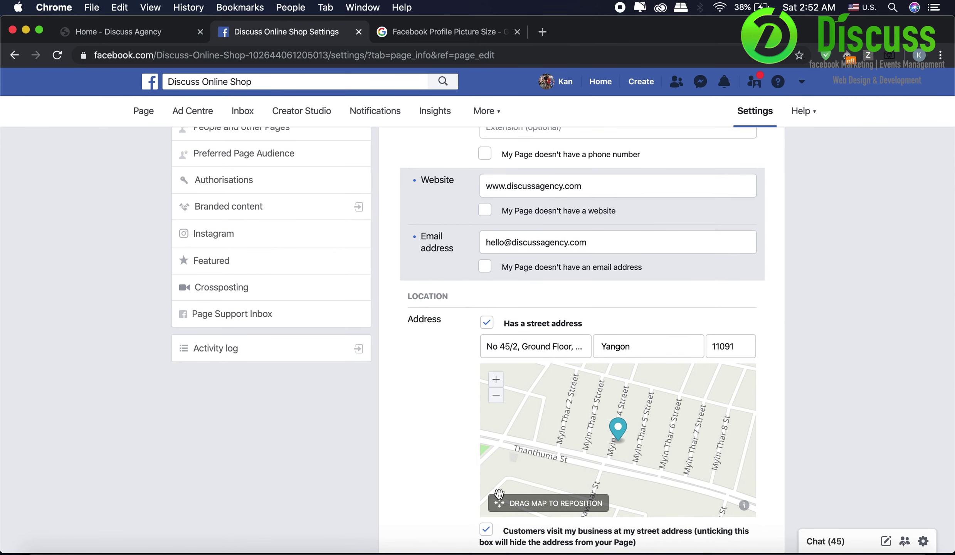
pyautogui.moveTo(500, 494); pyautogui.dragTo(432, 524)
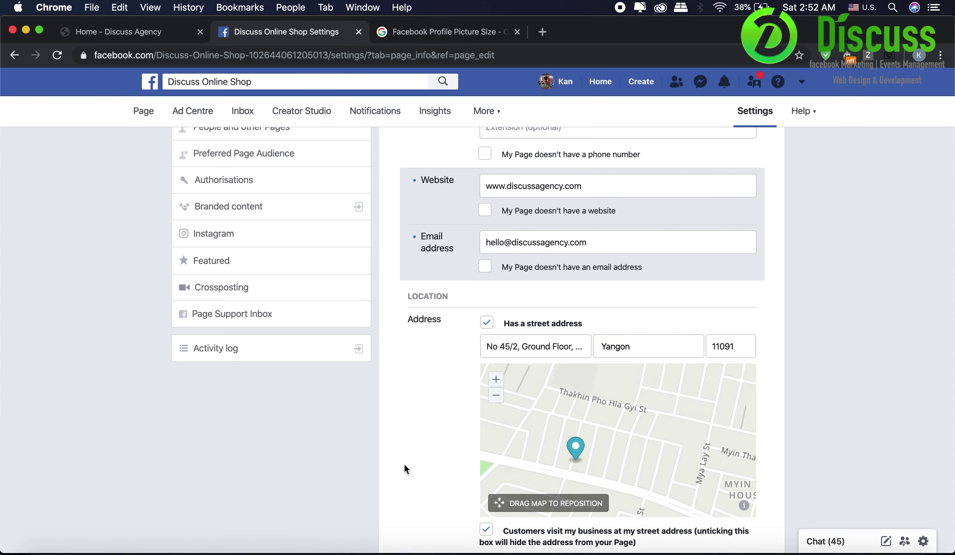
pyautogui.scroll(-5, 404, 463)
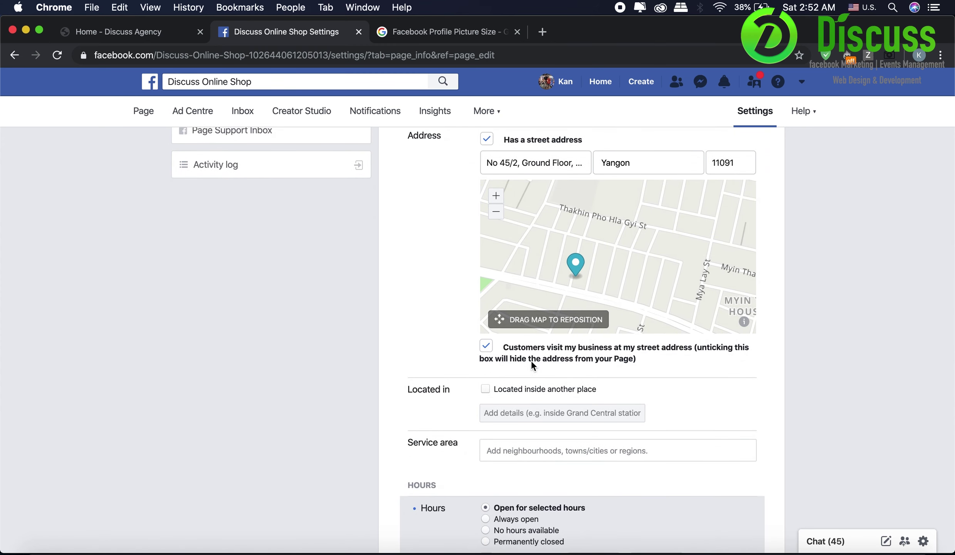
pyautogui.scroll(-2, 457, 417)
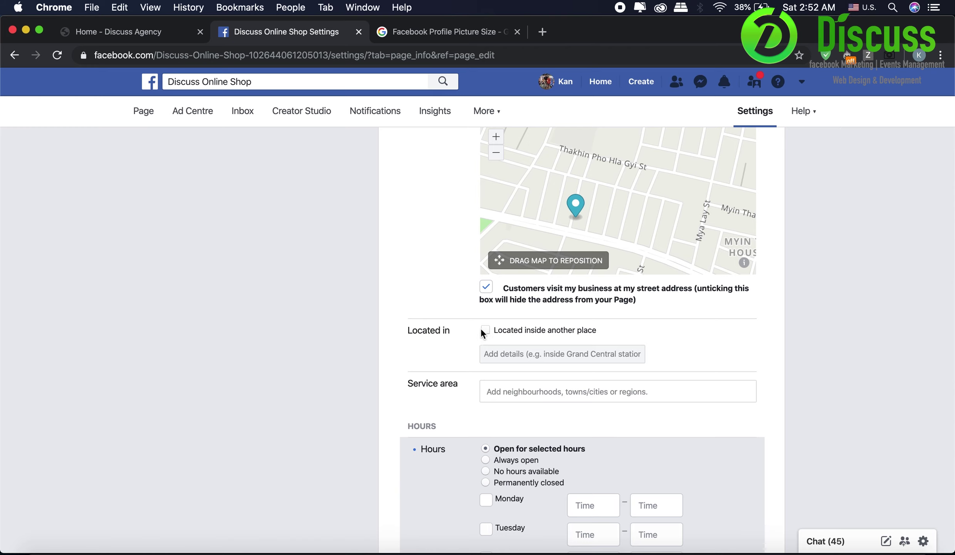
pyautogui.click(485, 330)
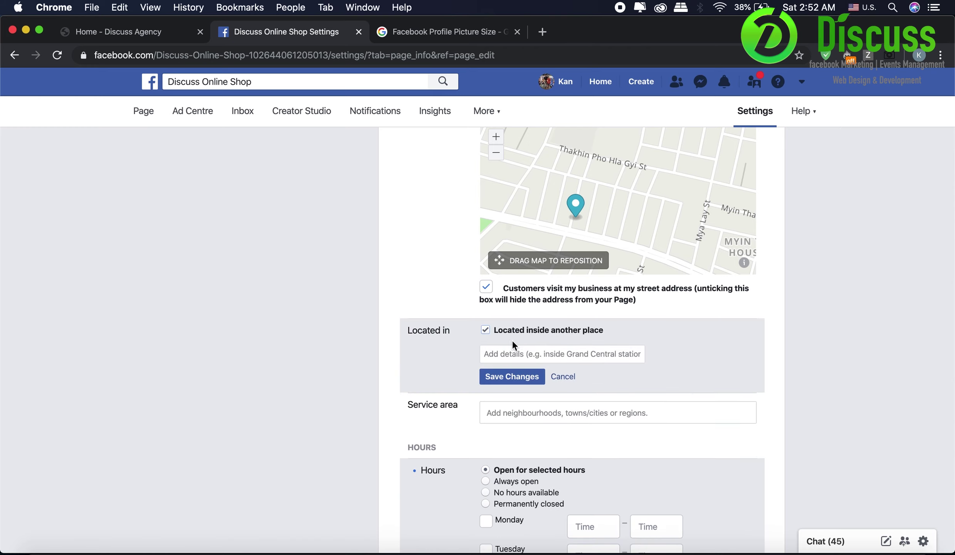
pyautogui.click(485, 330)
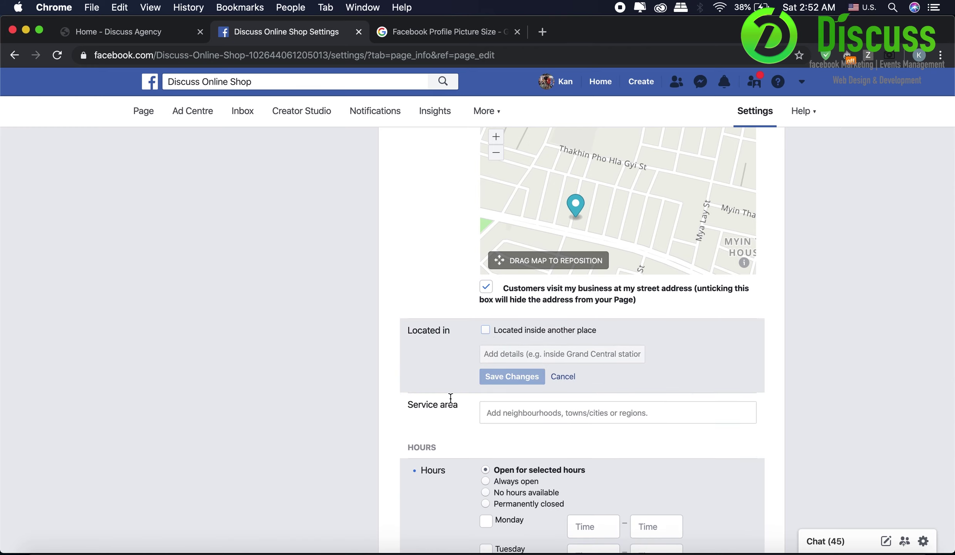
pyautogui.scroll(-1, 451, 397)
pyautogui.click(516, 377)
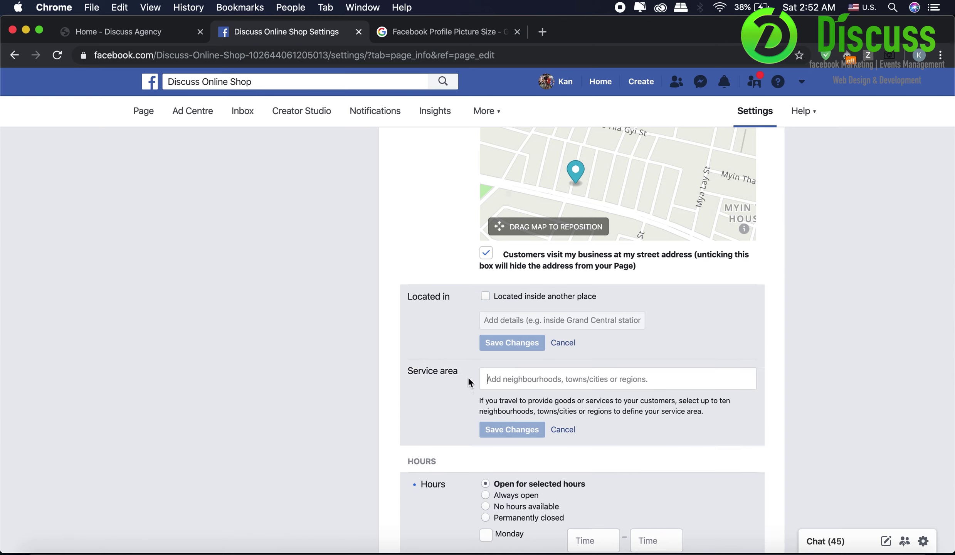
pyautogui.write('Myanmar')
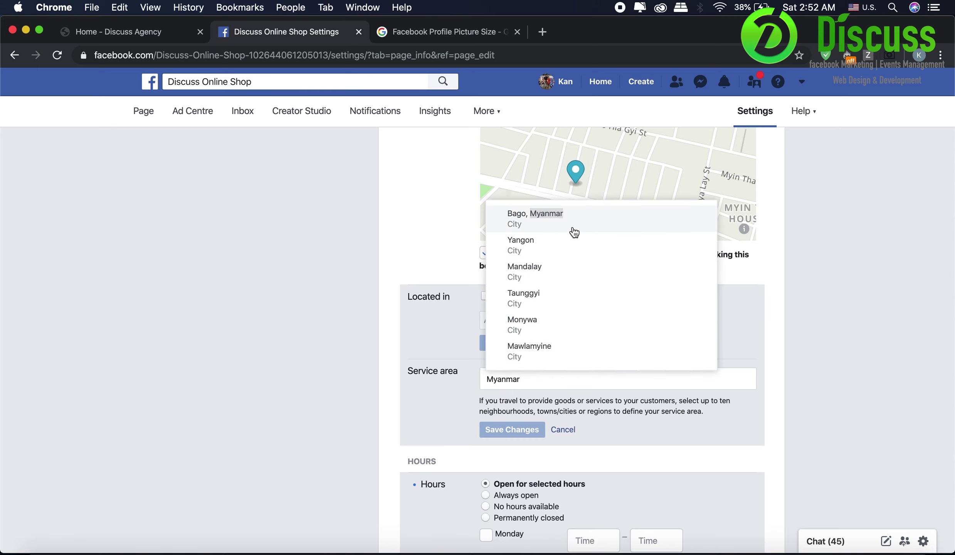
pyautogui.scroll(-5, 570, 335)
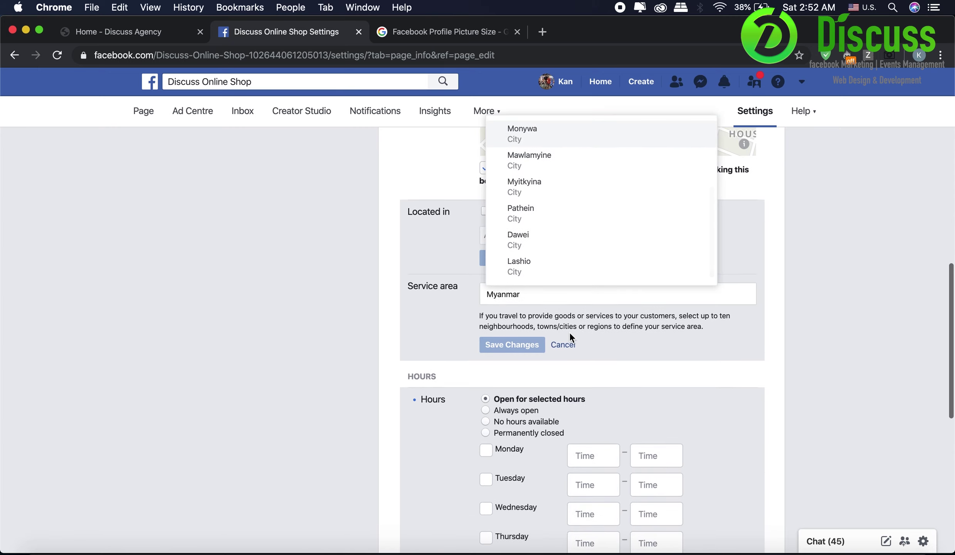
pyautogui.scroll(5, 570, 335)
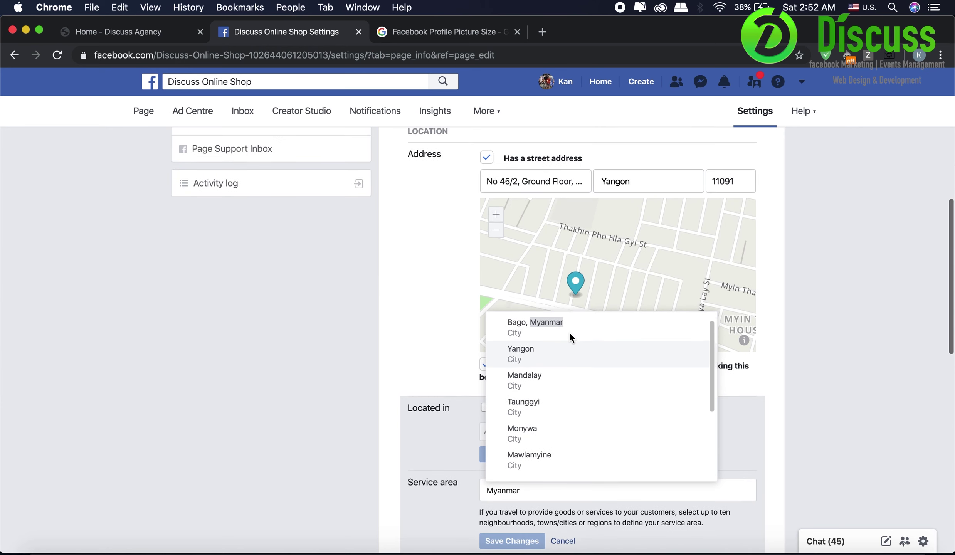
pyautogui.click(405, 393)
pyautogui.scroll(-3, 405, 394)
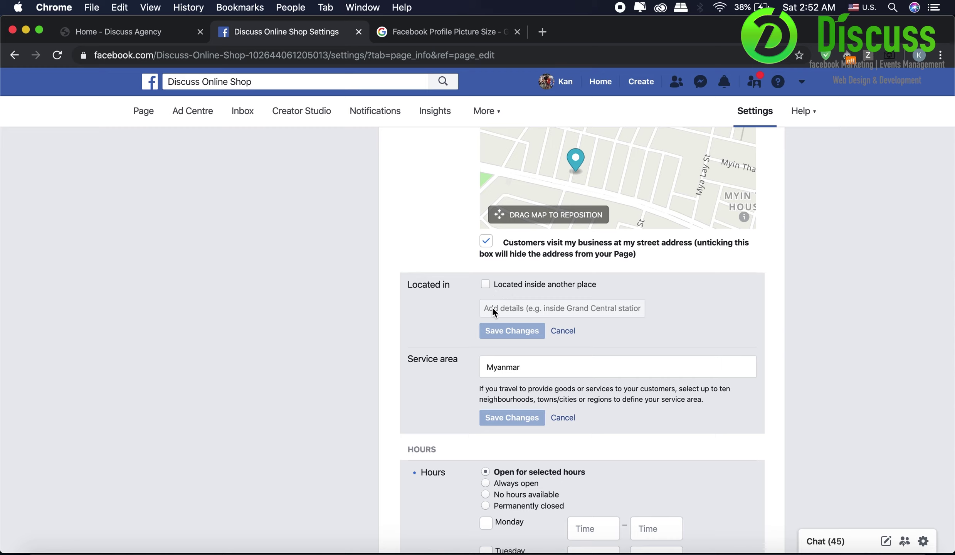
pyautogui.click(497, 284)
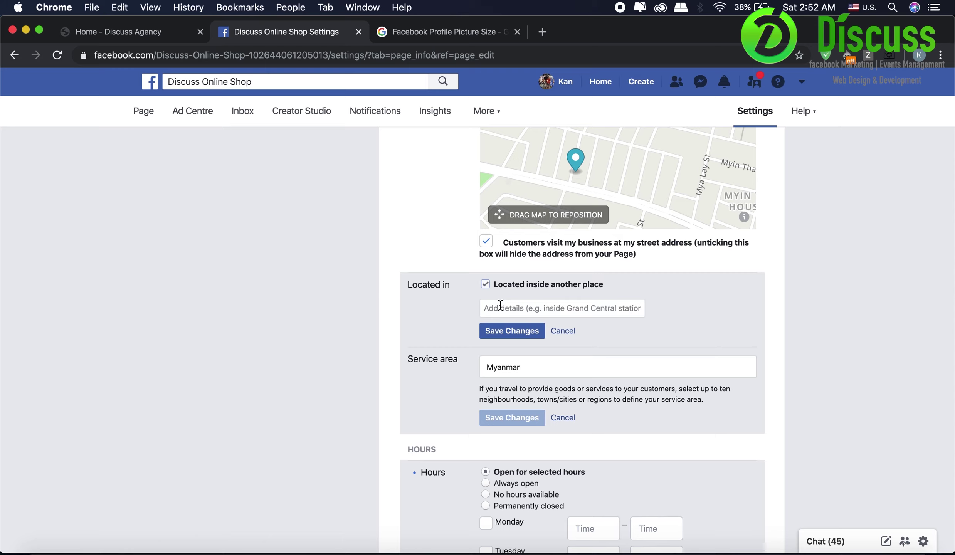
pyautogui.click(501, 284)
pyautogui.click(540, 360)
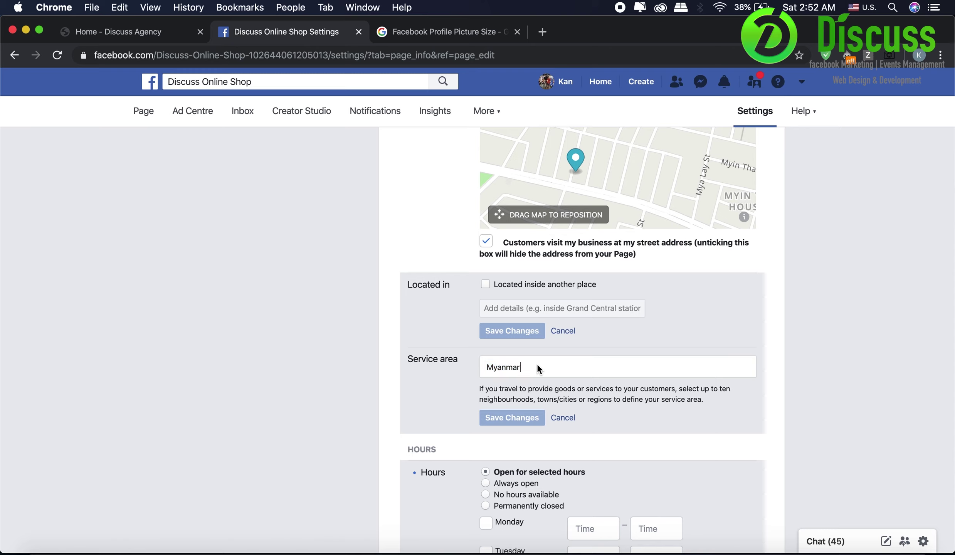
pyautogui.press('super+a')
pyautogui.write('Yangon')
pyautogui.click(550, 393)
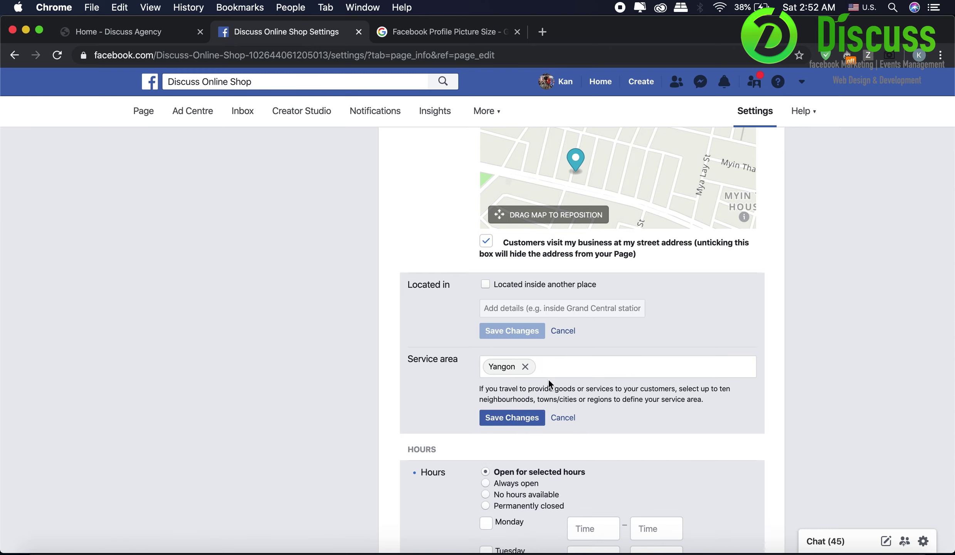
pyautogui.write('Mandalay')
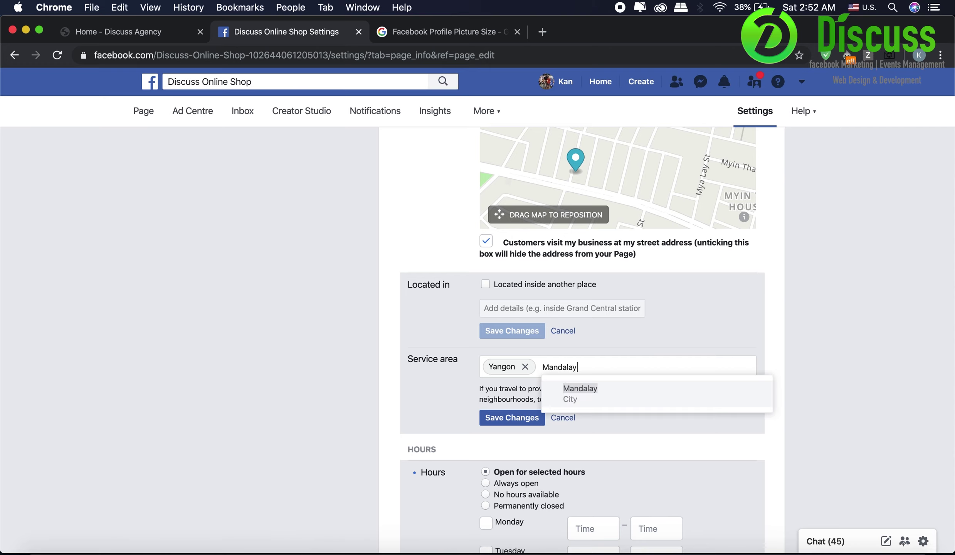
pyautogui.click(572, 391)
pyautogui.write('Naypy')
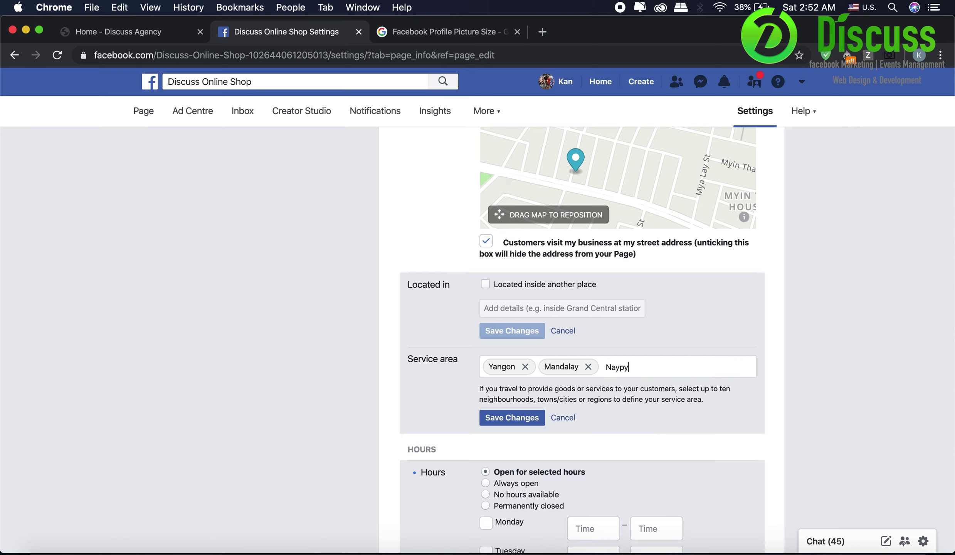
pyautogui.press('BackSpace')
pyautogui.press('BackSpace')
pyautogui.press('BackSpace')
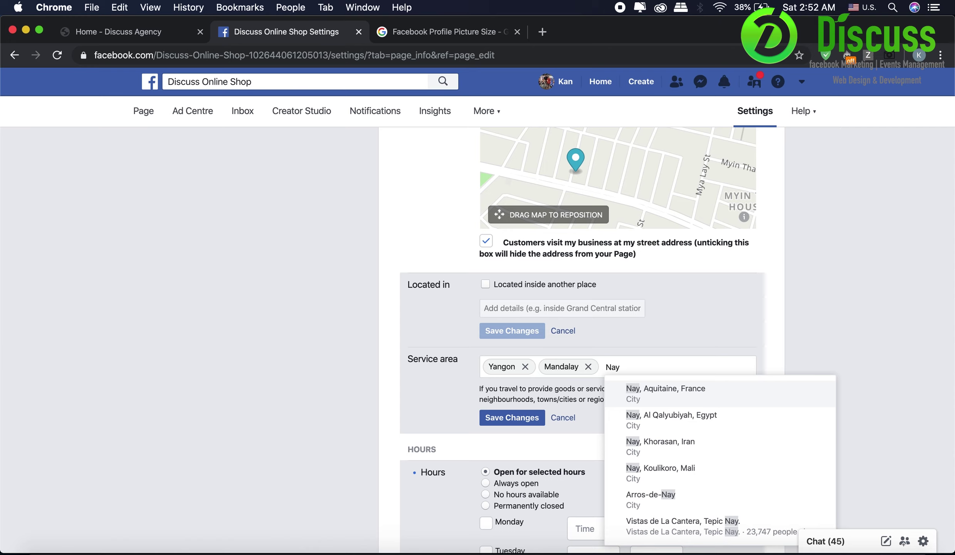
pyautogui.write('Pyi')
pyautogui.press('BackSpace')
pyautogui.press('BackSpace')
pyautogui.press('BackSpace')
pyautogui.press('BackSpace')
pyautogui.press('BackSpace')
pyautogui.press('BackSpace')
pyautogui.press('BackSpace')
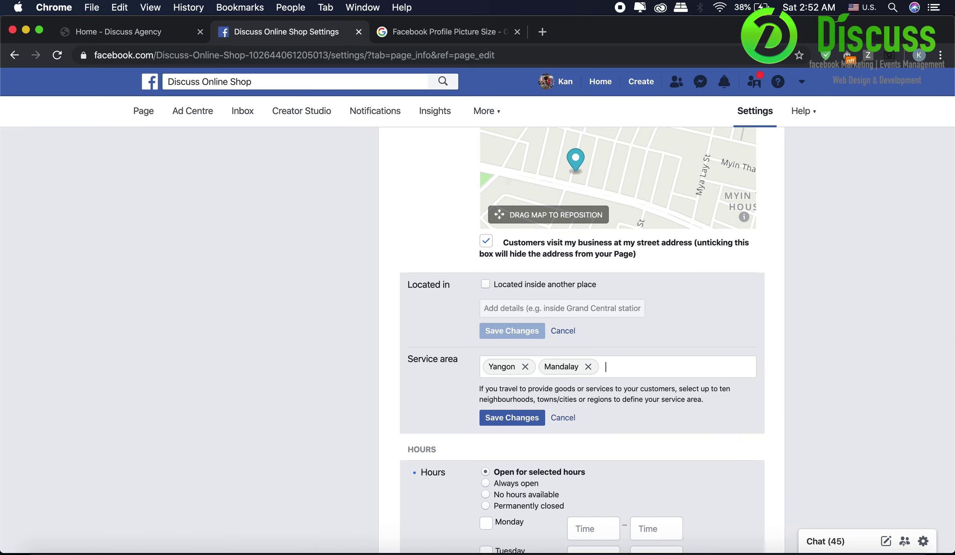
pyautogui.click(525, 366)
pyautogui.click(531, 367)
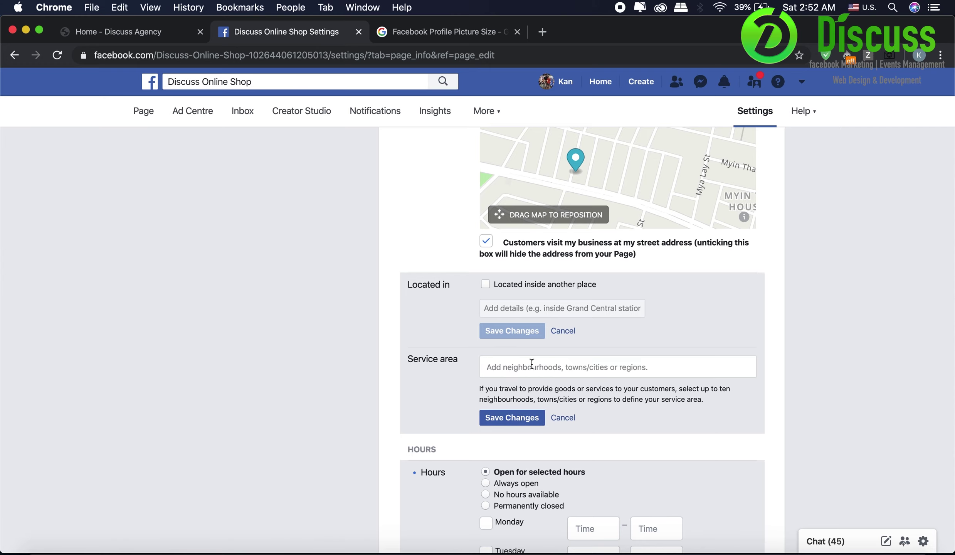
pyautogui.scroll(-5, 508, 375)
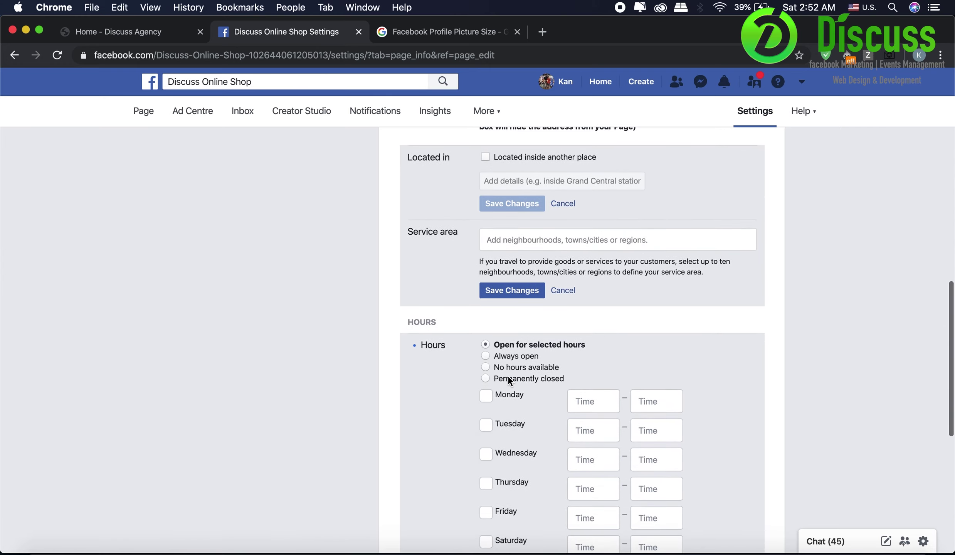
# - Set opening hours to 09:00–17:00 Monday through Saturday and save them
pyautogui.click(530, 360)
pyautogui.click(533, 343)
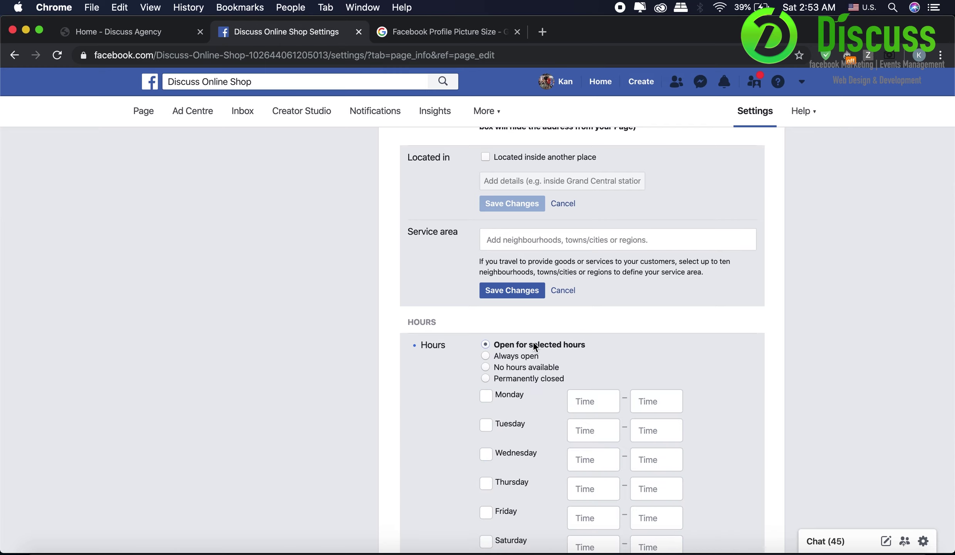
pyautogui.click(515, 397)
pyautogui.scroll(-2, 512, 372)
pyautogui.click(513, 362)
pyautogui.click(514, 391)
pyautogui.click(511, 420)
pyautogui.click(507, 449)
pyautogui.click(510, 480)
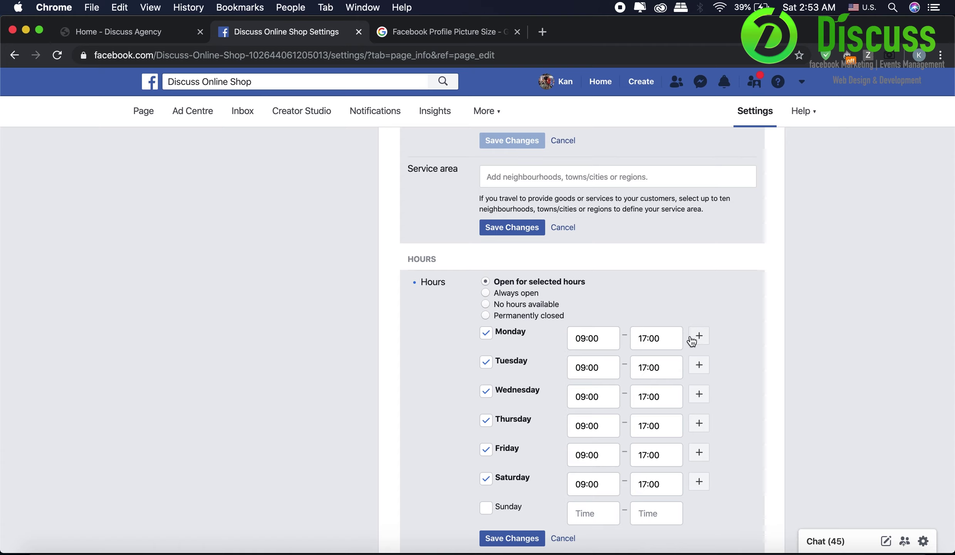
pyautogui.scroll(-3, 674, 335)
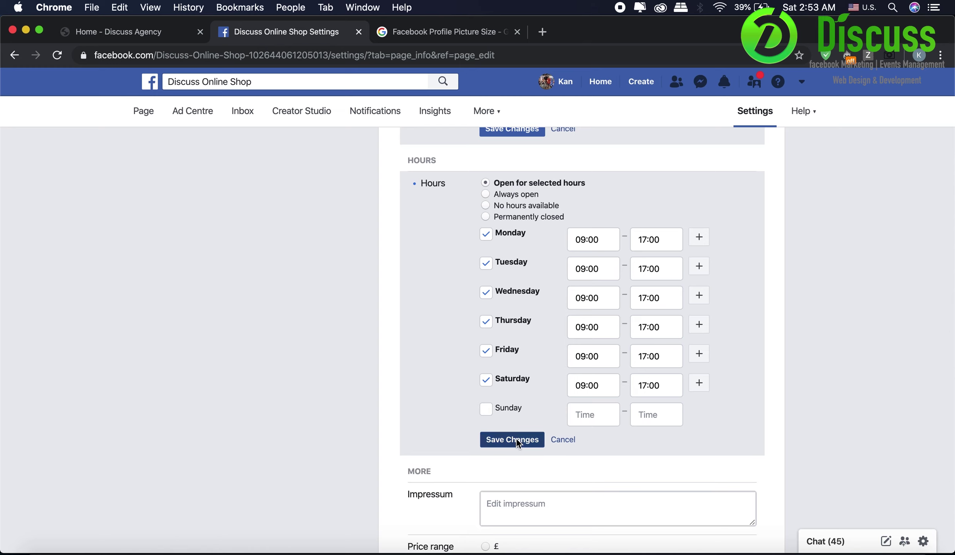
pyautogui.click(517, 438)
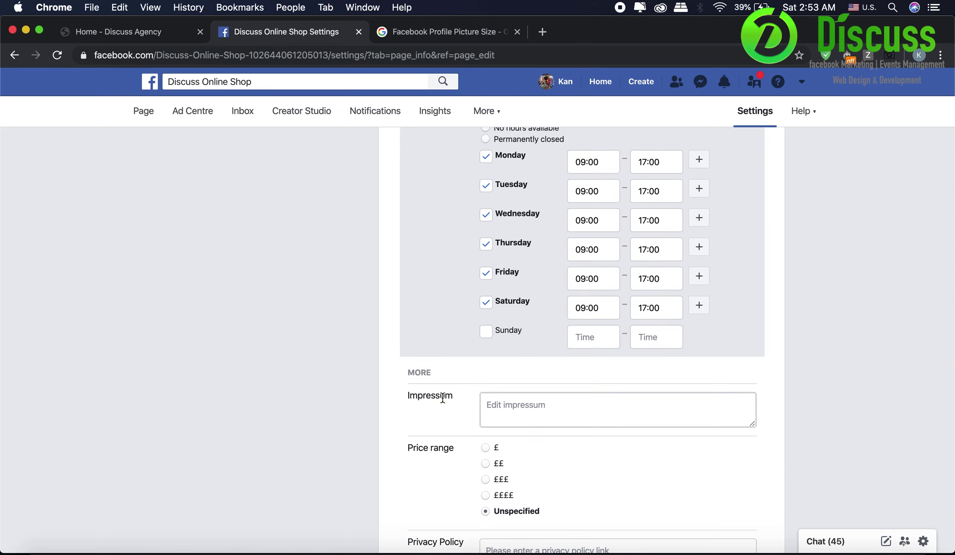
# - Set the Impressum to '<NOT APPLICABLE>' and save it
pyautogui.click(506, 401)
pyautogui.write('<No')
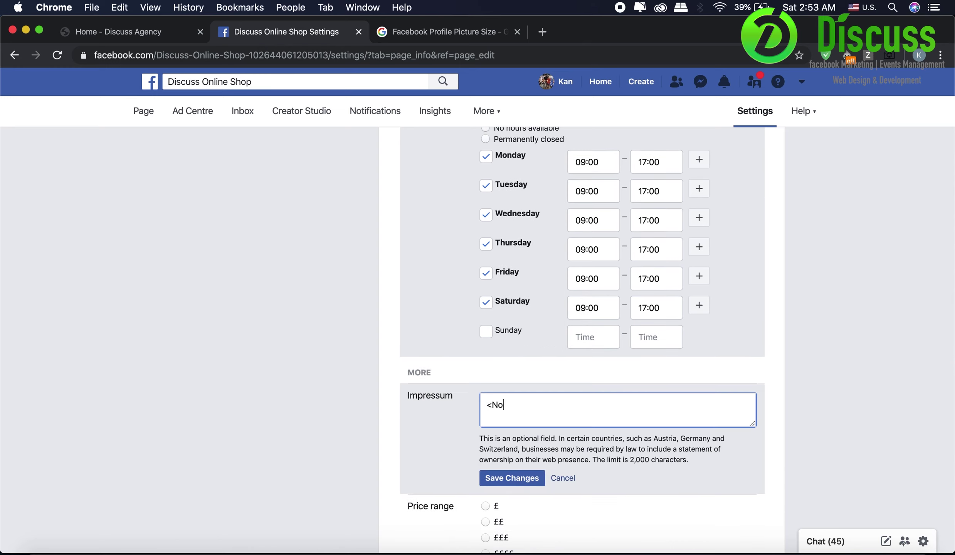
pyautogui.write('OT APPLICABLE>')
pyautogui.scroll(-3, 505, 402)
pyautogui.click(518, 361)
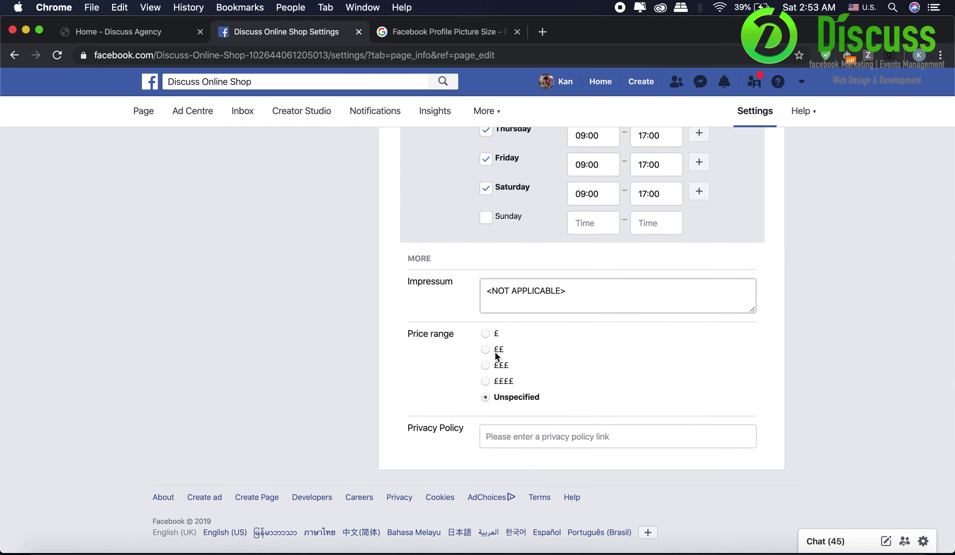
# - Set the price range to £, save it, and reload the page
pyautogui.click(487, 334)
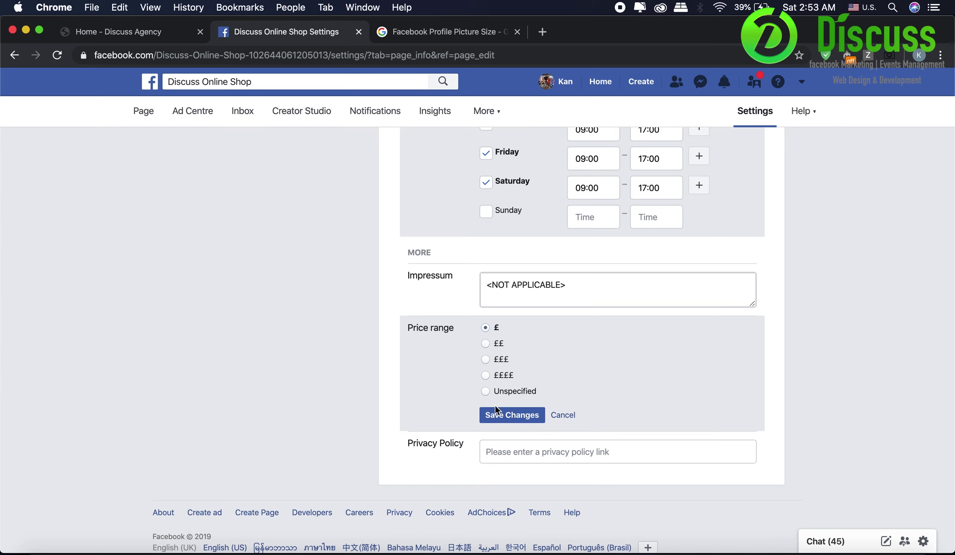
pyautogui.click(506, 416)
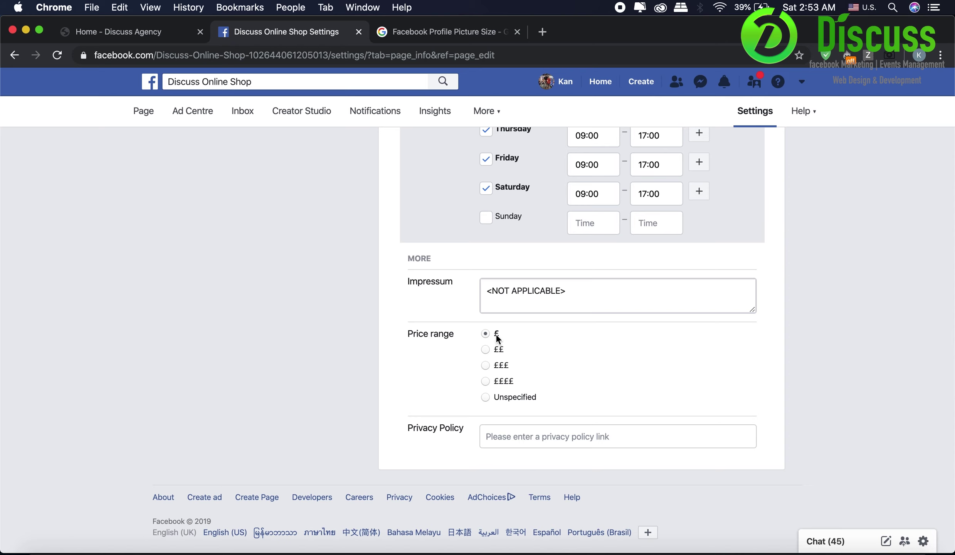
pyautogui.click(520, 436)
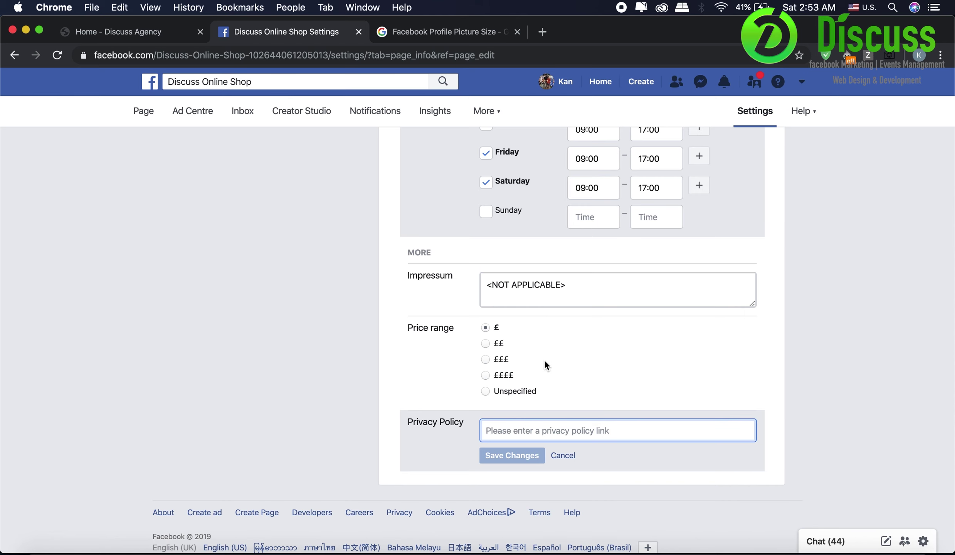
pyautogui.press('super+r')
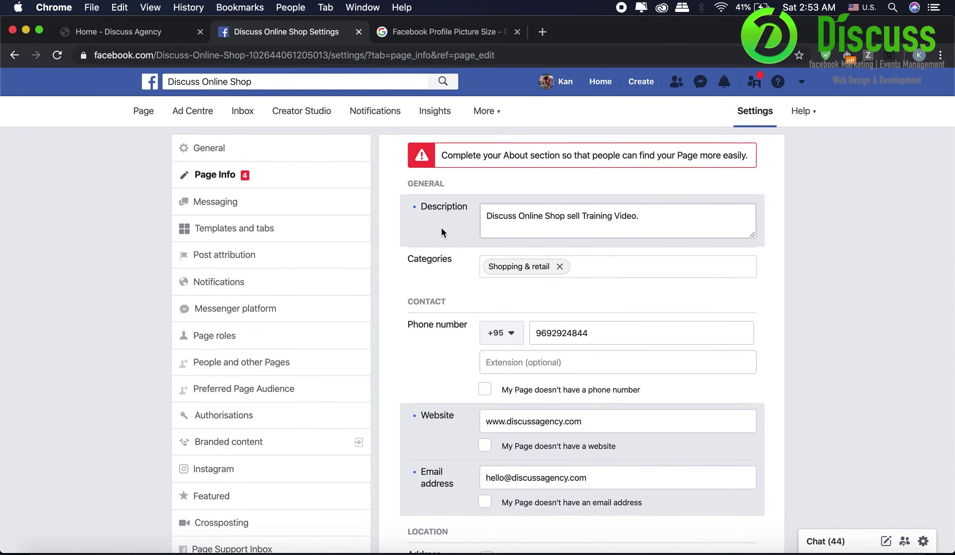
# - Scroll through the Messaging General settings, Response Assistant and Appointment messaging sections
pyautogui.click(296, 196)
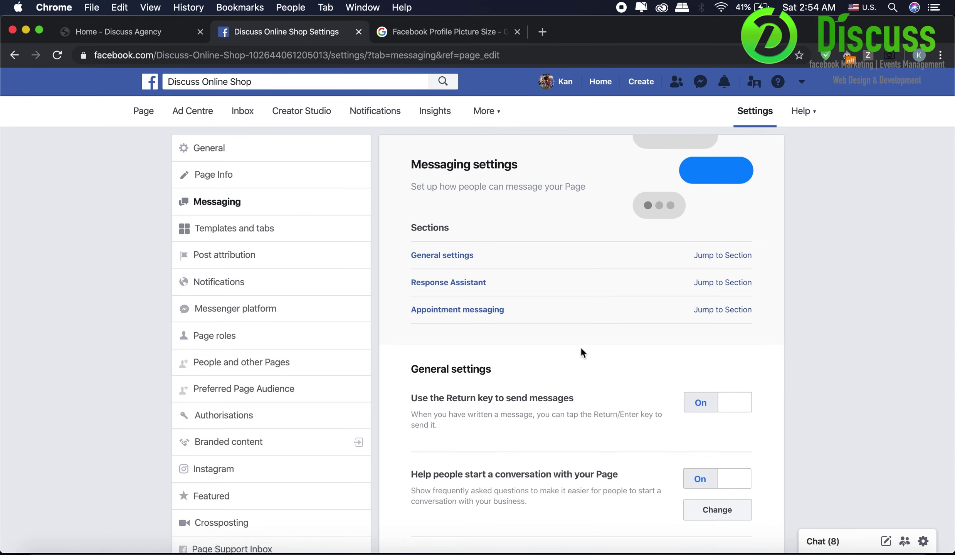
pyautogui.scroll(-2, 582, 352)
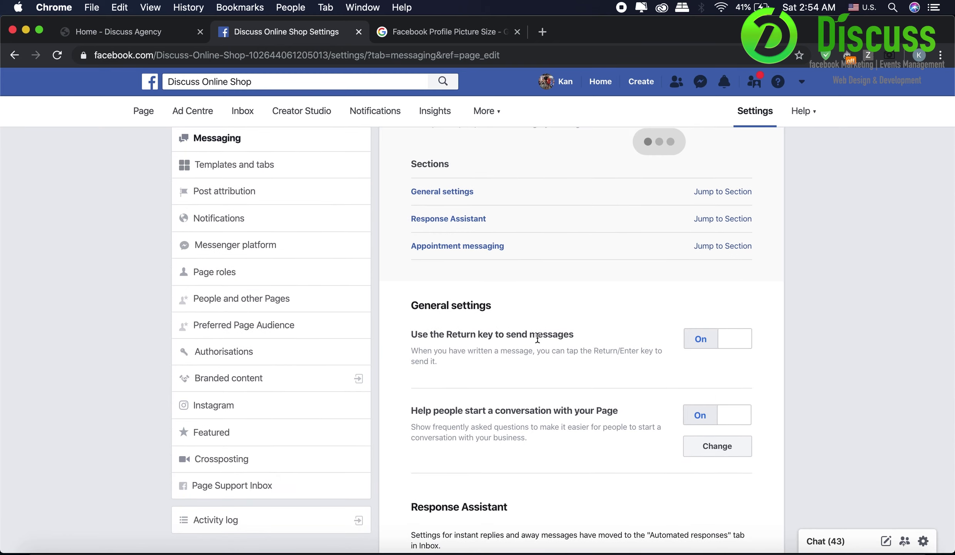
pyautogui.doubleClick(460, 332)
pyautogui.click(630, 346)
pyautogui.scroll(-2, 585, 382)
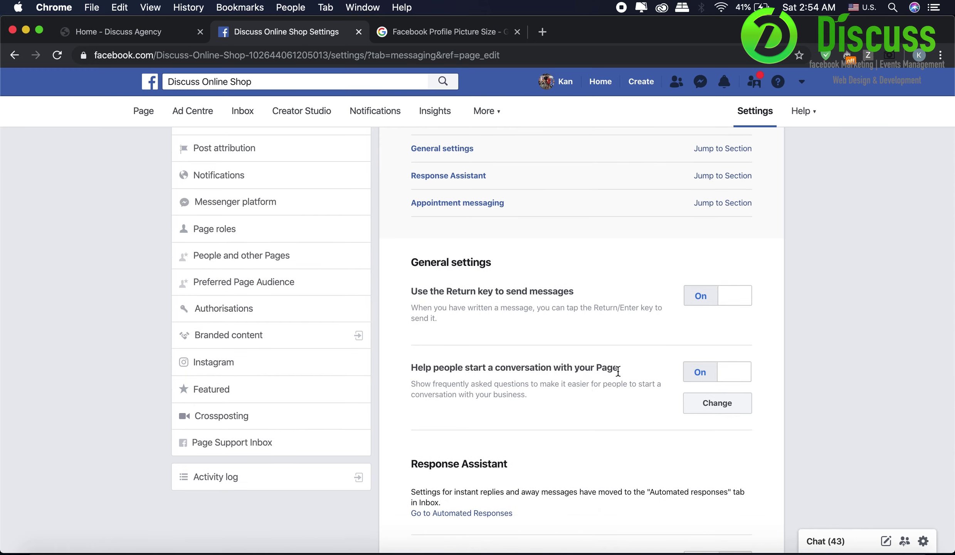
pyautogui.scroll(-10, 481, 411)
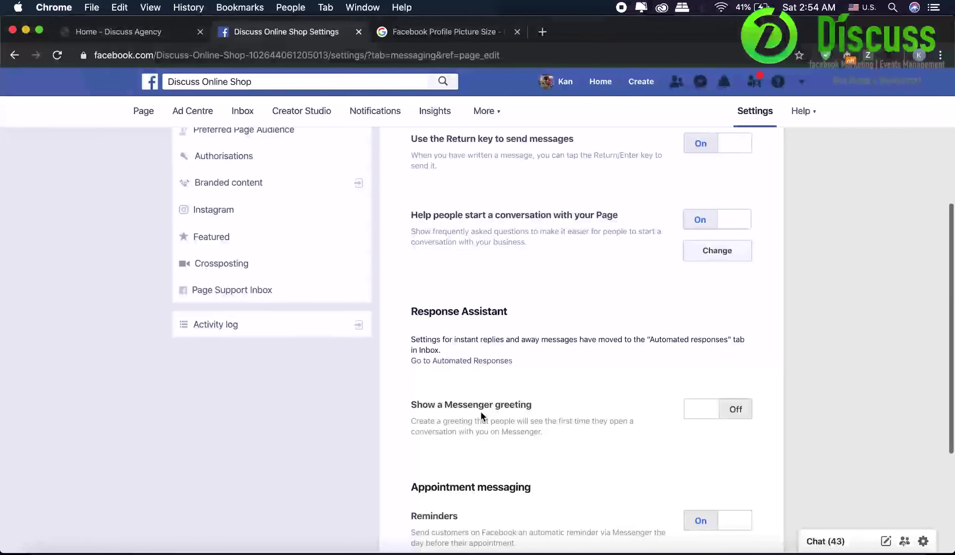
pyautogui.scroll(-4, 482, 412)
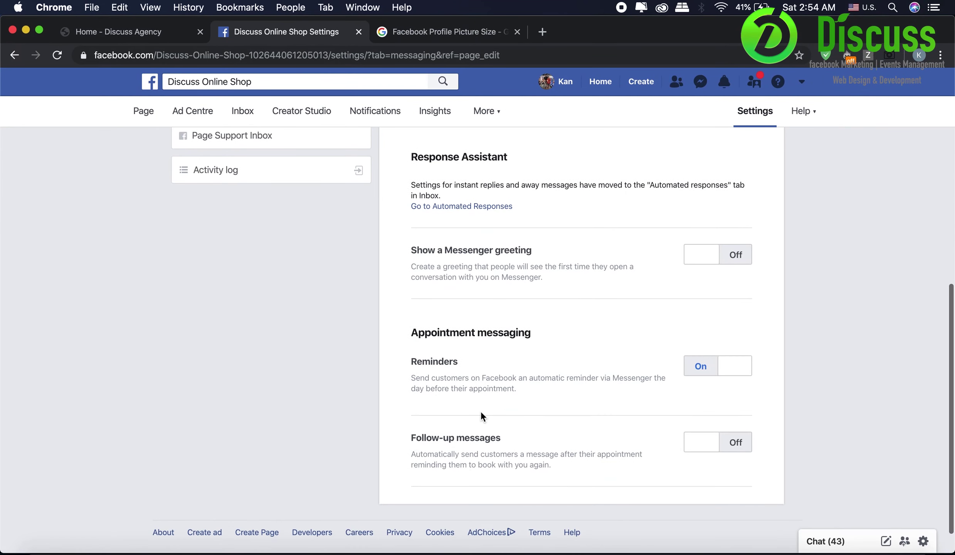
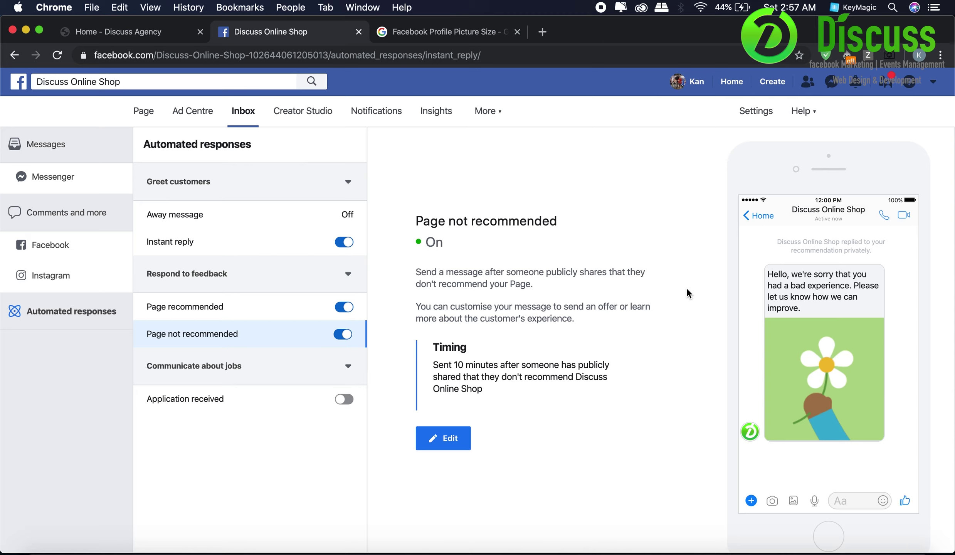
# - Switch on the Application received auto-reply so job applicants get an instant thank-you message
pyautogui.click(359, 406)
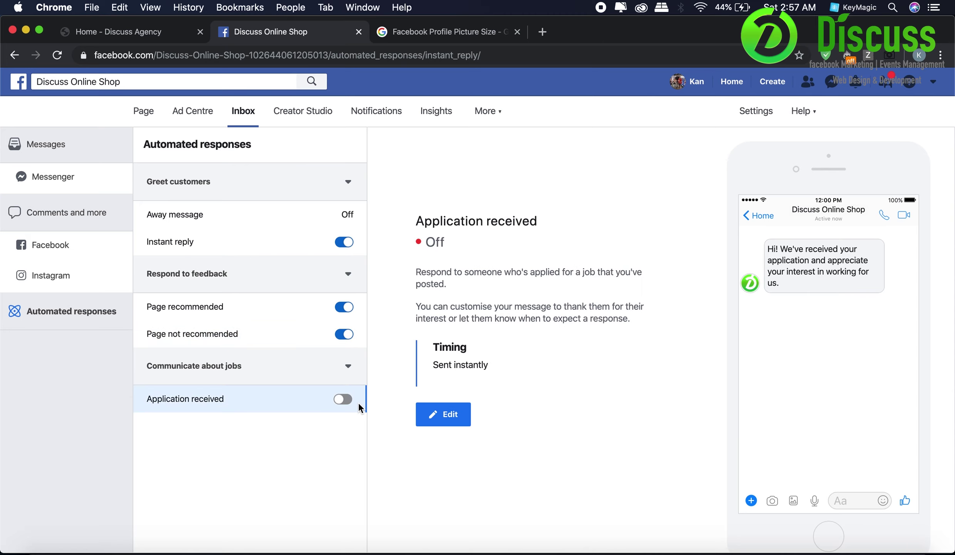
pyautogui.click(344, 400)
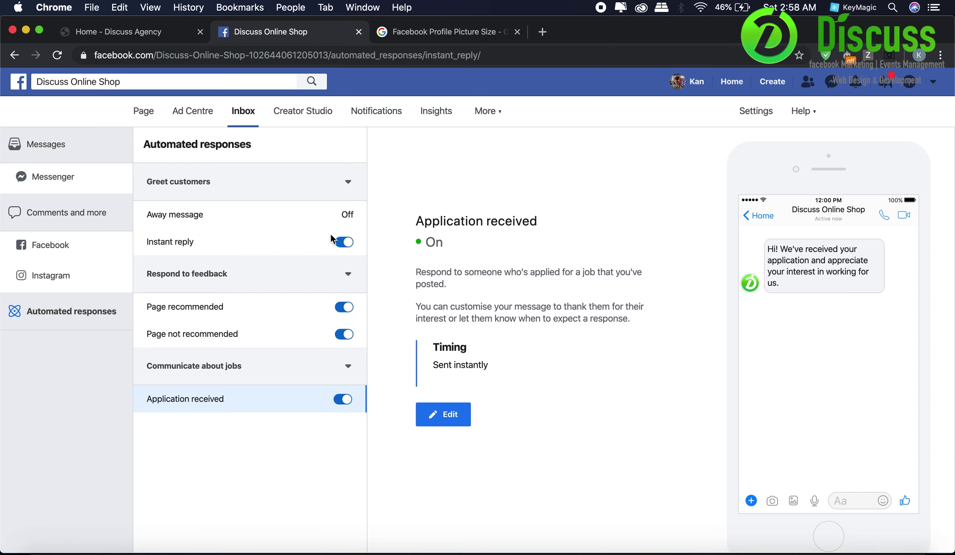
# - Open the away message editor and its time zone list
pyautogui.click(320, 219)
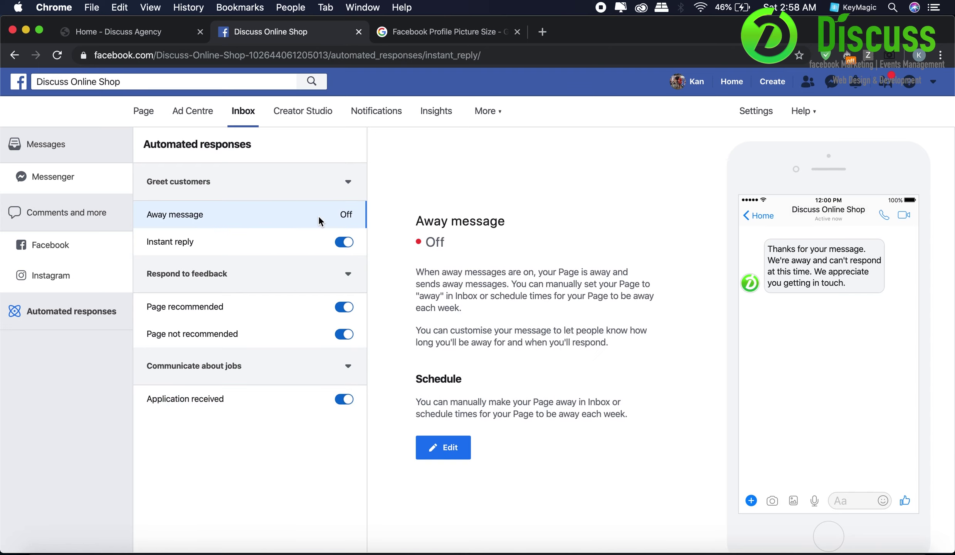
pyautogui.click(450, 445)
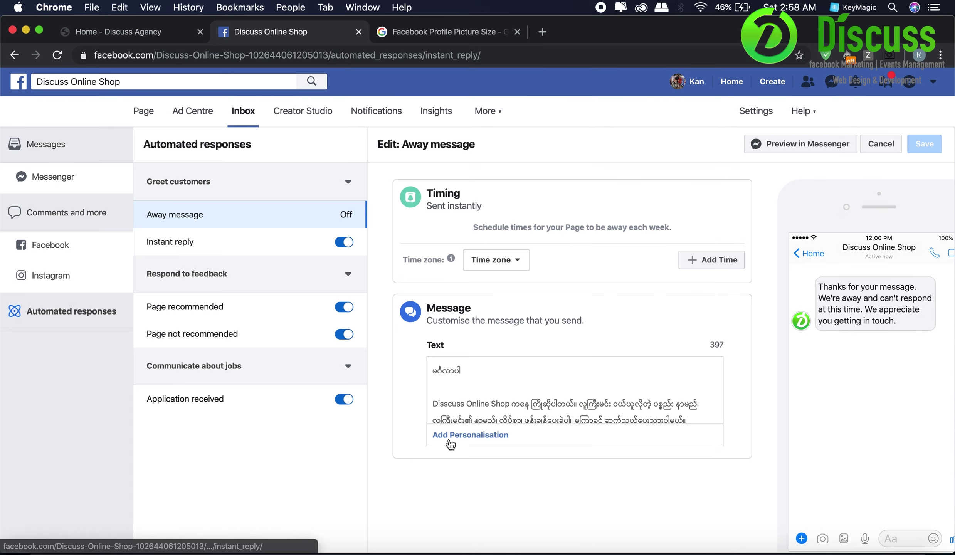
pyautogui.click(512, 263)
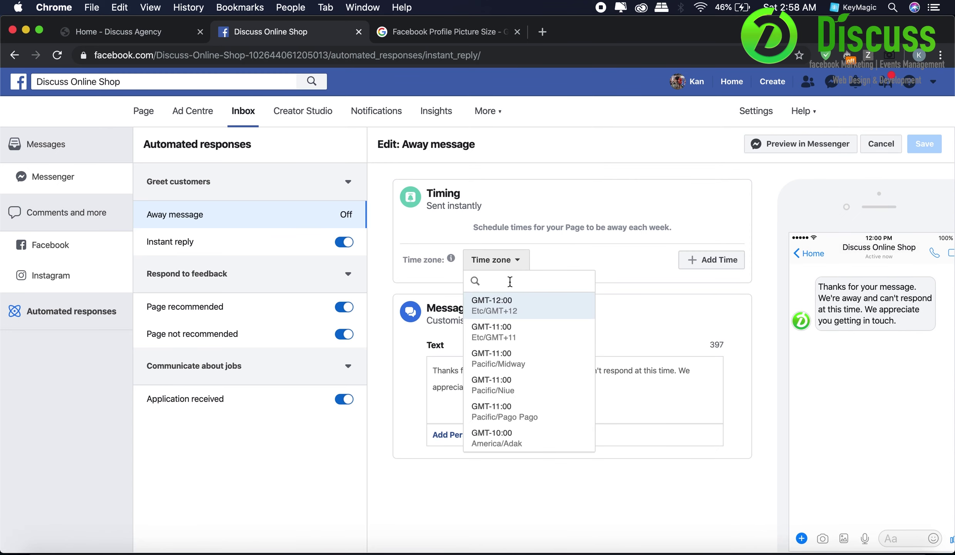
# - Set the away time zone to GMT+06:30 Asia/Yangon and add a weekly away time slot
pyautogui.write('geo')
pyautogui.press('BackSpace')
pyautogui.press('BackSpace')
pyautogui.press('BackSpace')
pyautogui.hotkey('ctrl', 'space')
pyautogui.write('my')
pyautogui.press('BackSpace')
pyautogui.press('BackSpace')
pyautogui.write('myanmar')
pyautogui.press('BackSpace')
pyautogui.press('BackSpace')
pyautogui.press('BackSpace')
pyautogui.press('BackSpace')
pyautogui.press('BackSpace')
pyautogui.press('BackSpace')
pyautogui.press('BackSpace')
pyautogui.write('rangoon')
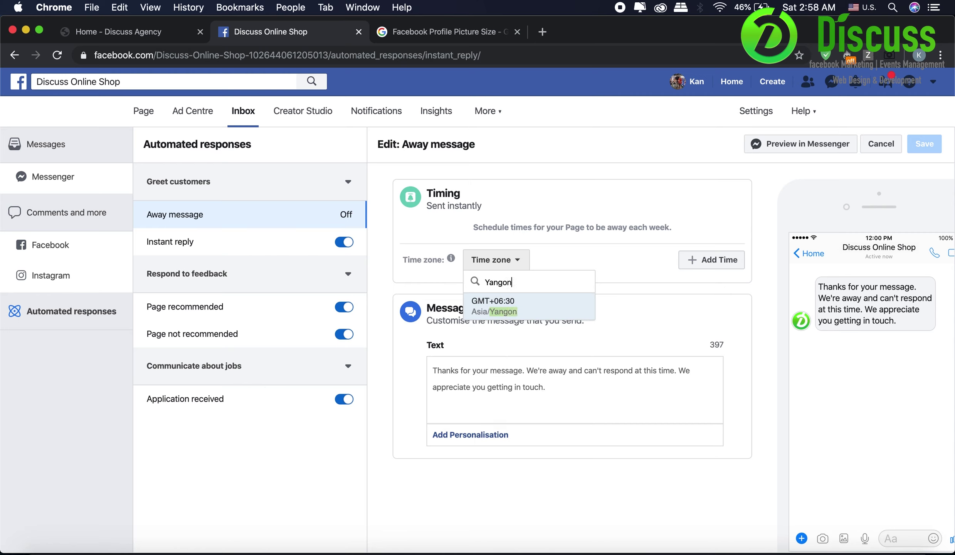
pyautogui.click(515, 307)
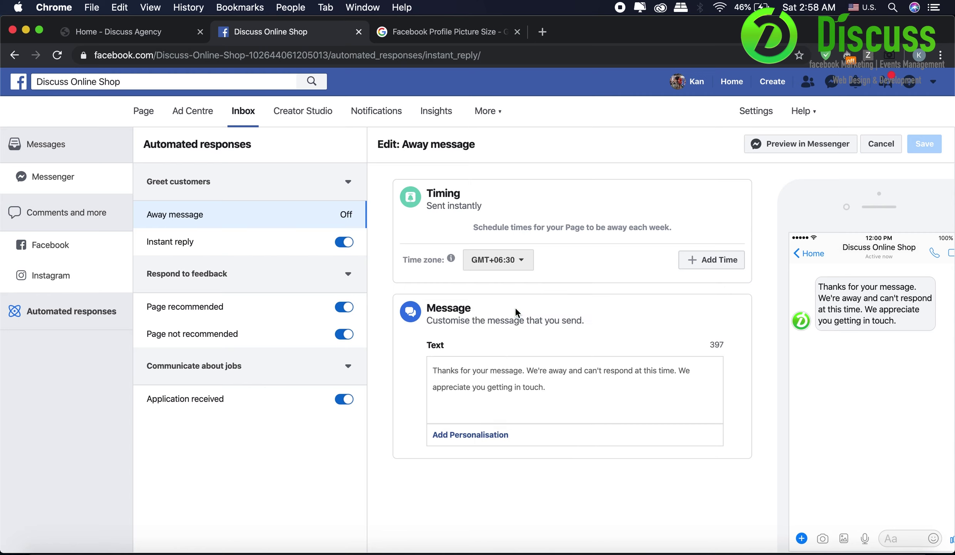
pyautogui.click(697, 263)
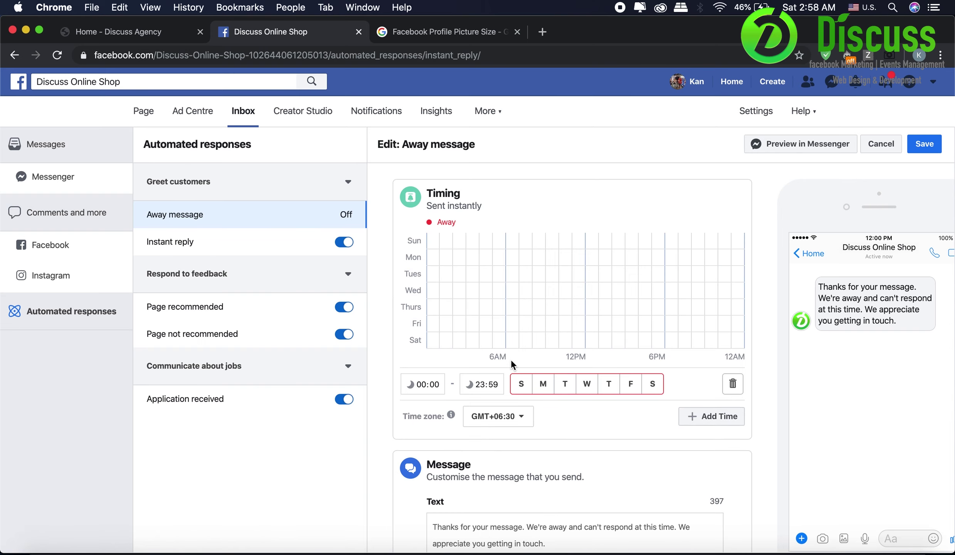
# - Include Sunday in the away slot and enter its times, with the end time at 09:00
pyautogui.click(524, 386)
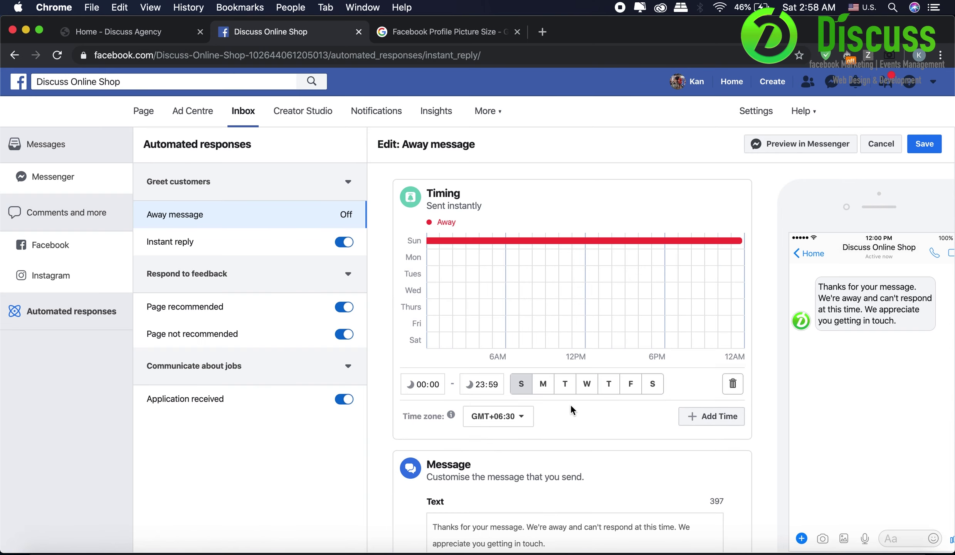
pyautogui.click(544, 386)
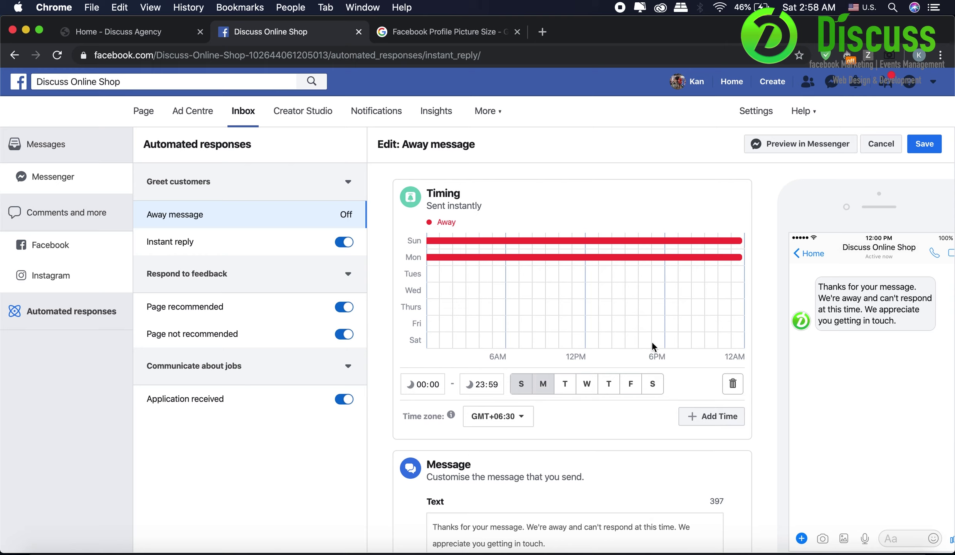
pyautogui.click(543, 384)
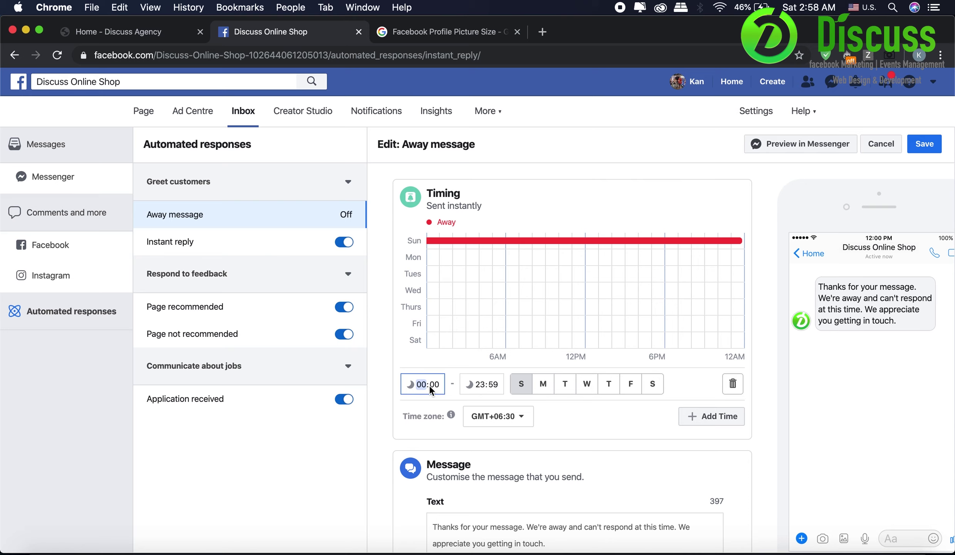
pyautogui.write('21')
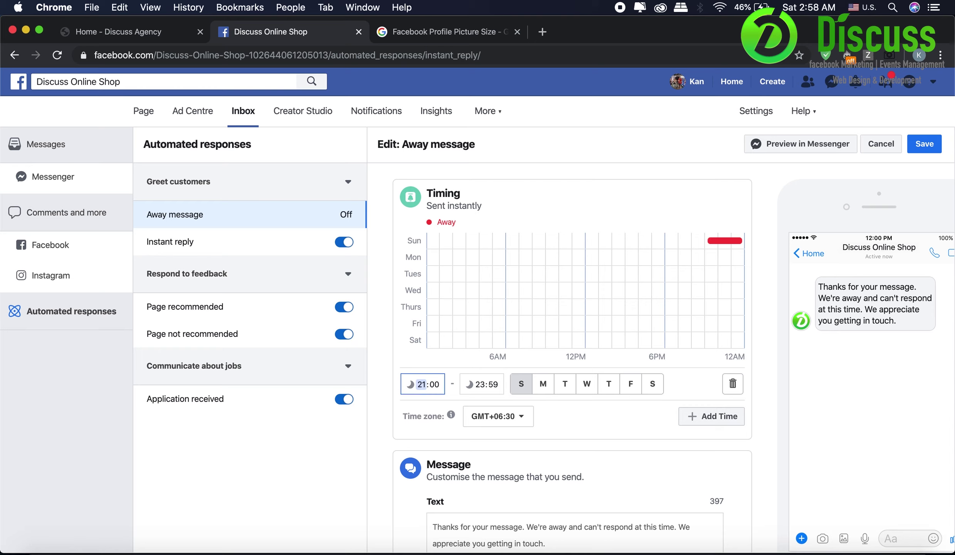
pyautogui.press('Tab')
pyautogui.click(480, 384)
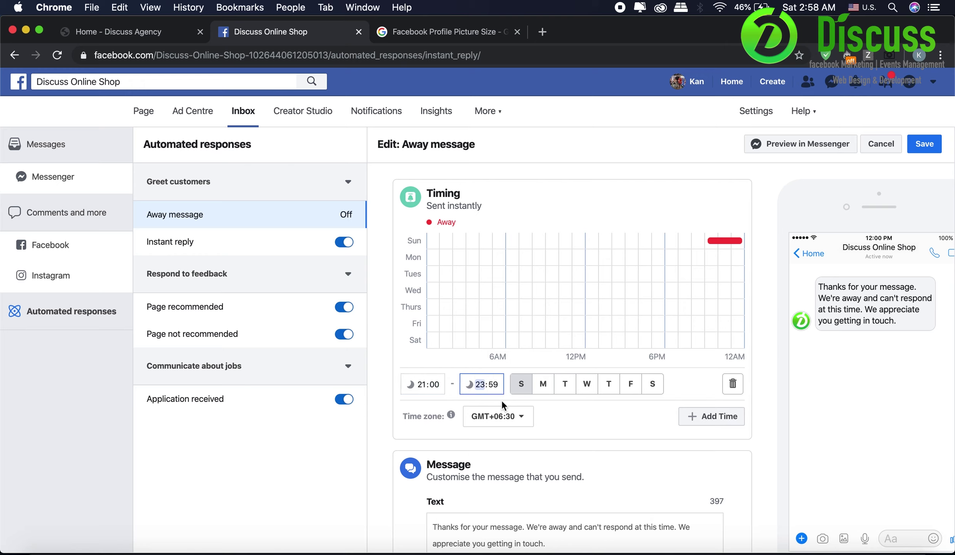
pyautogui.write('09')
pyautogui.press('Tab')
pyautogui.write('00')
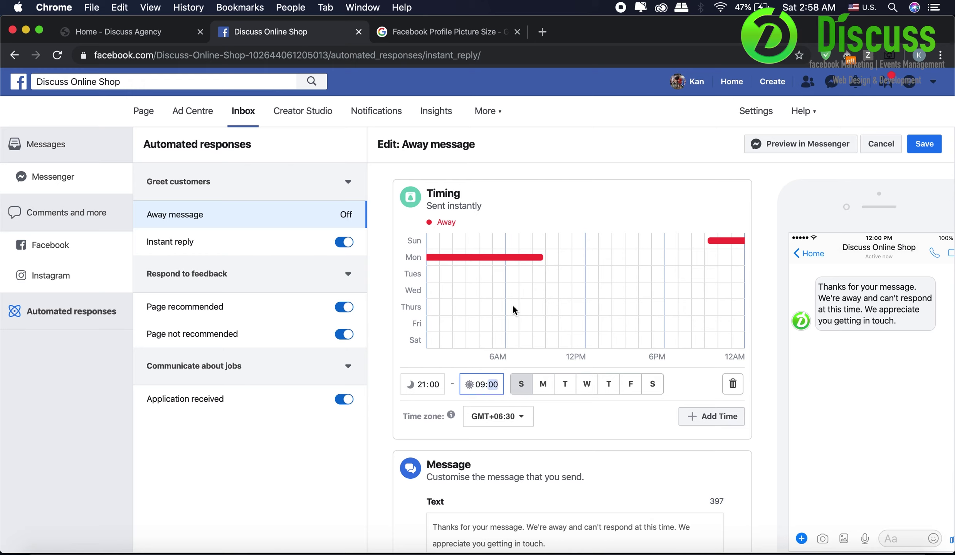
# - Add Monday through Saturday to the away slot so it covers every day
pyautogui.click(543, 387)
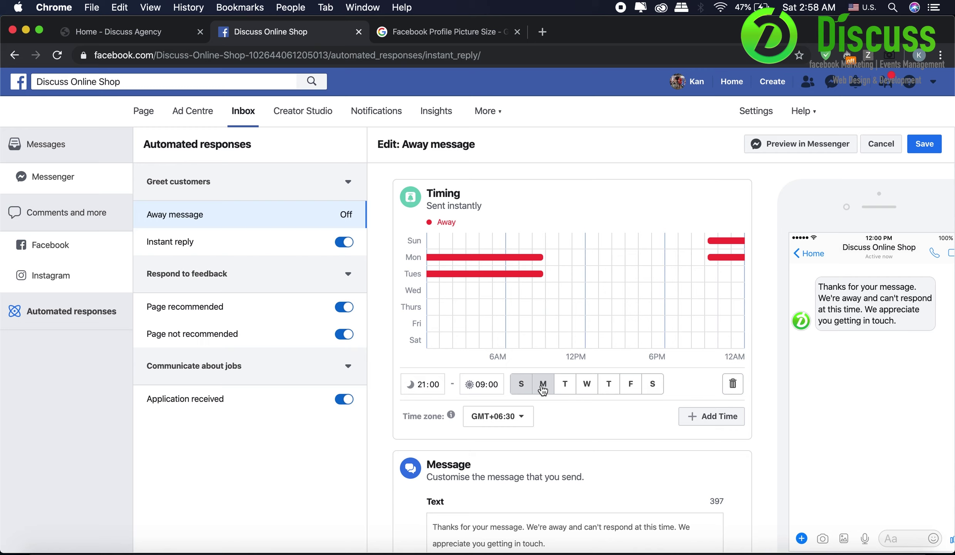
pyautogui.click(565, 387)
pyautogui.click(587, 386)
pyautogui.click(609, 387)
pyautogui.click(630, 387)
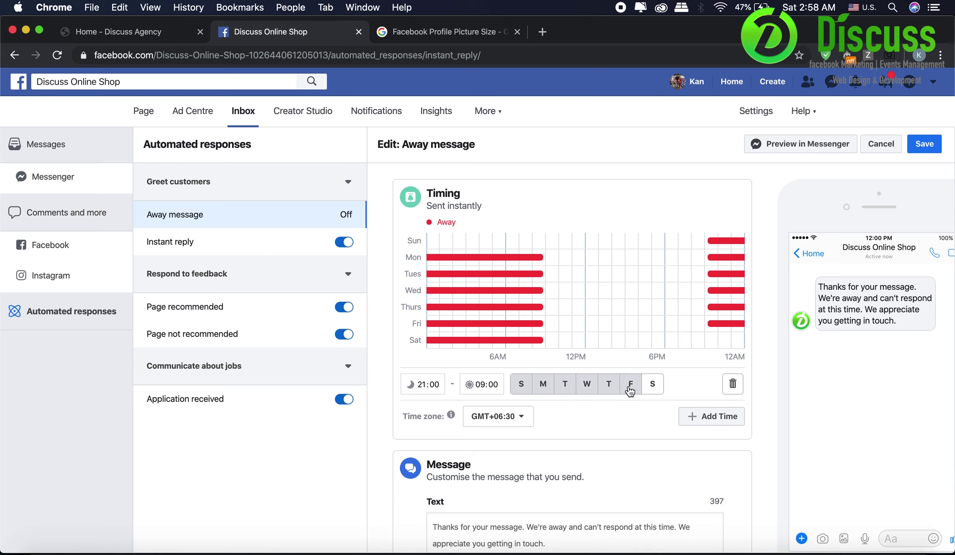
pyautogui.click(651, 385)
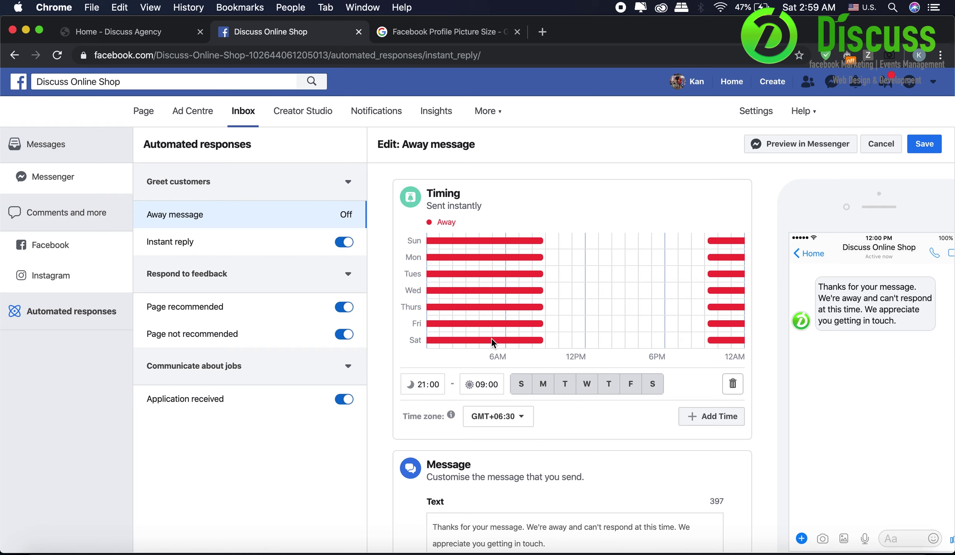
# - Change the away slot's start time to 17:00
pyautogui.click(422, 387)
pyautogui.write('05')
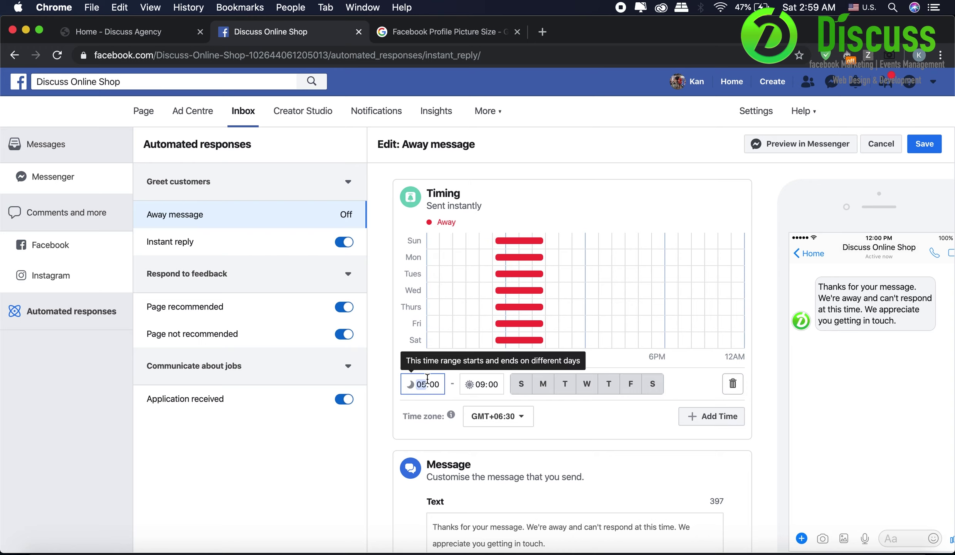
pyautogui.write('17')
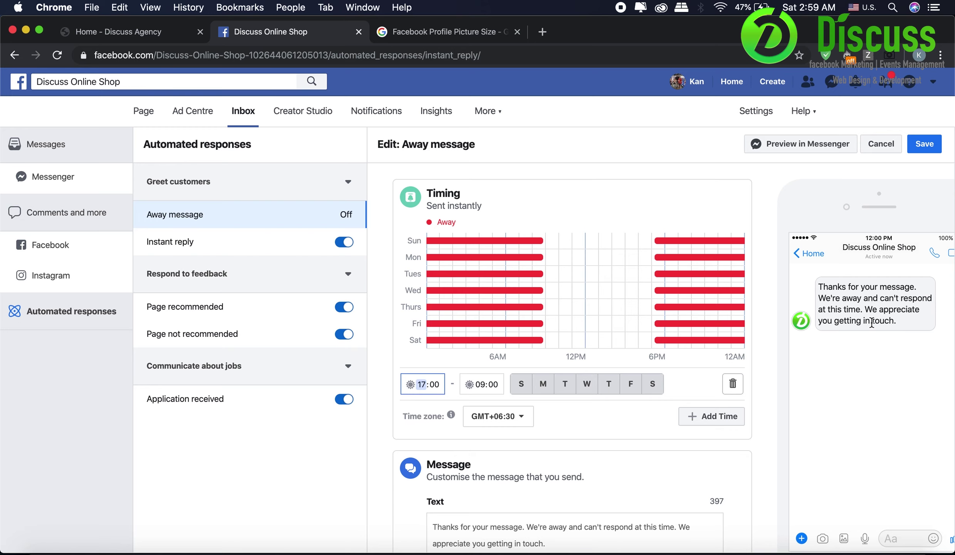
pyautogui.scroll(-2, 649, 421)
pyautogui.moveTo(596, 468); pyautogui.dragTo(332, 410)
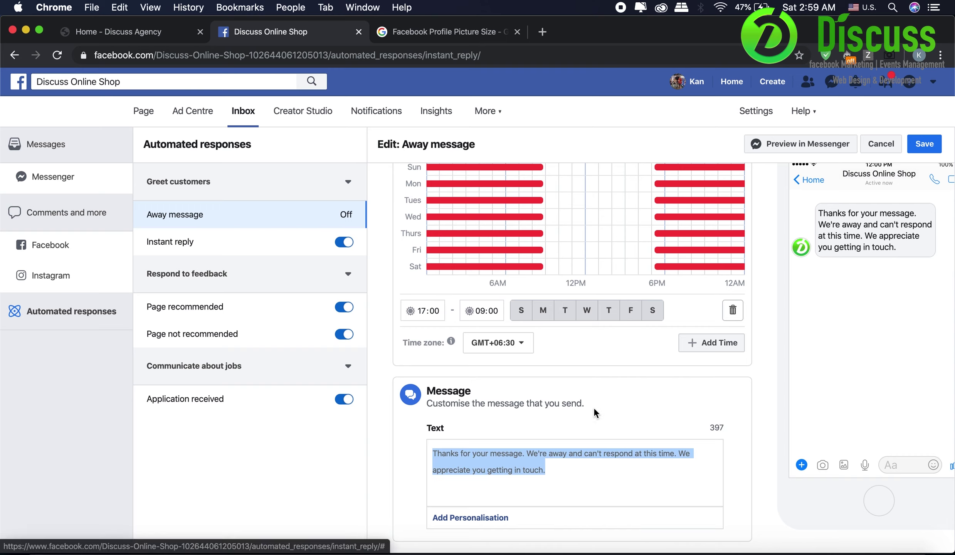
# - Save and confirm the away schedule so the away message is On
pyautogui.click(920, 145)
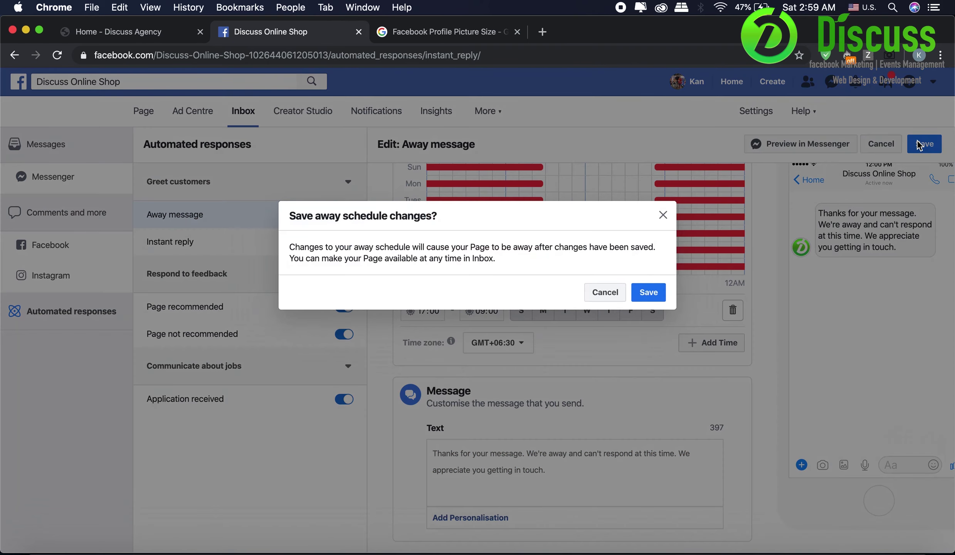
pyautogui.click(650, 293)
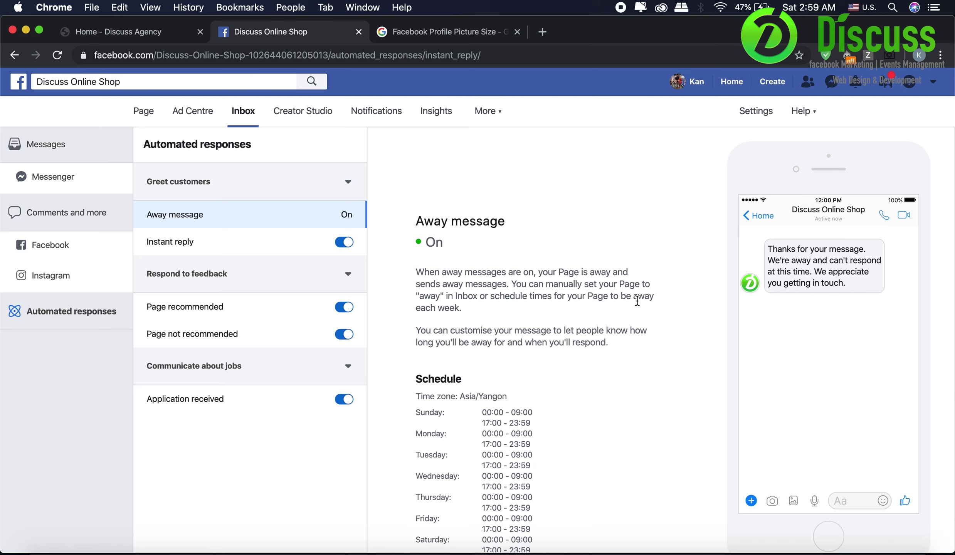
pyautogui.scroll(-3, 637, 301)
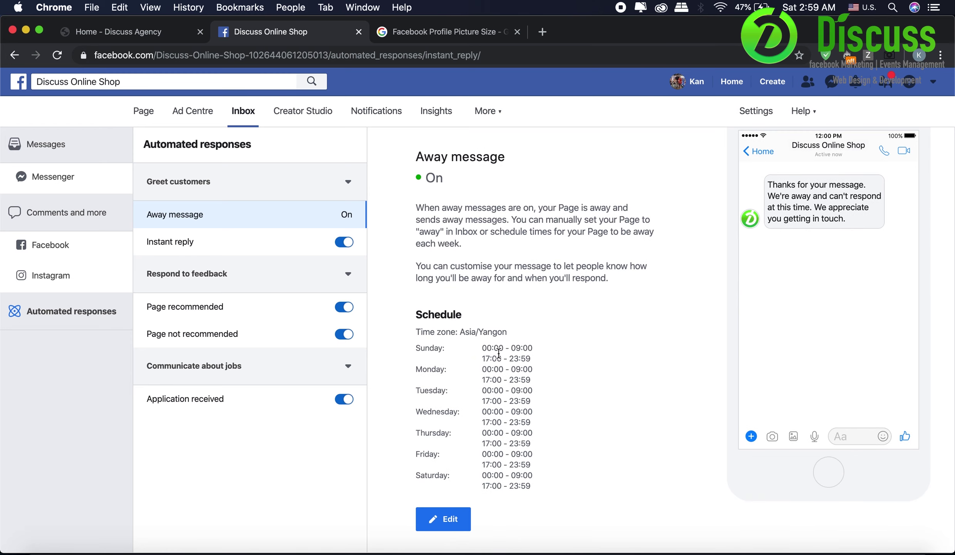
# - Review the saved daily away hours 00:00–09:00 and 17:00–23:59 in Greet customers
pyautogui.moveTo(484, 354); pyautogui.dragTo(546, 359)
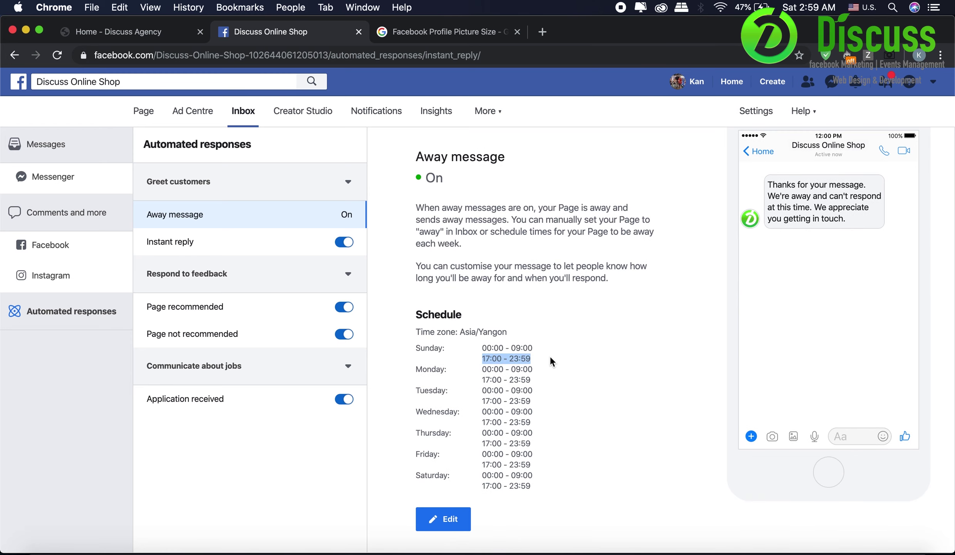
pyautogui.click(473, 348)
pyautogui.moveTo(473, 348); pyautogui.dragTo(543, 348)
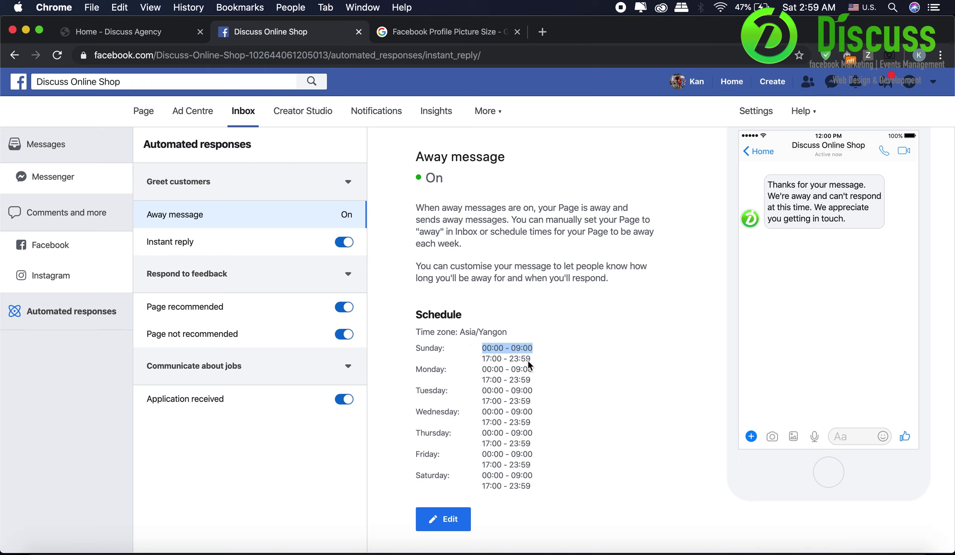
pyautogui.moveTo(484, 349); pyautogui.dragTo(535, 365)
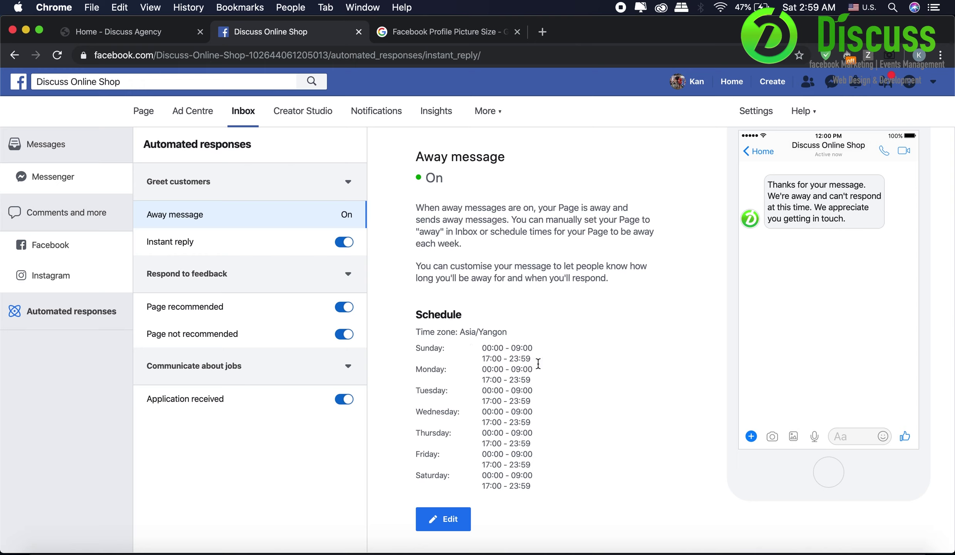
pyautogui.scroll(3, 793, 201)
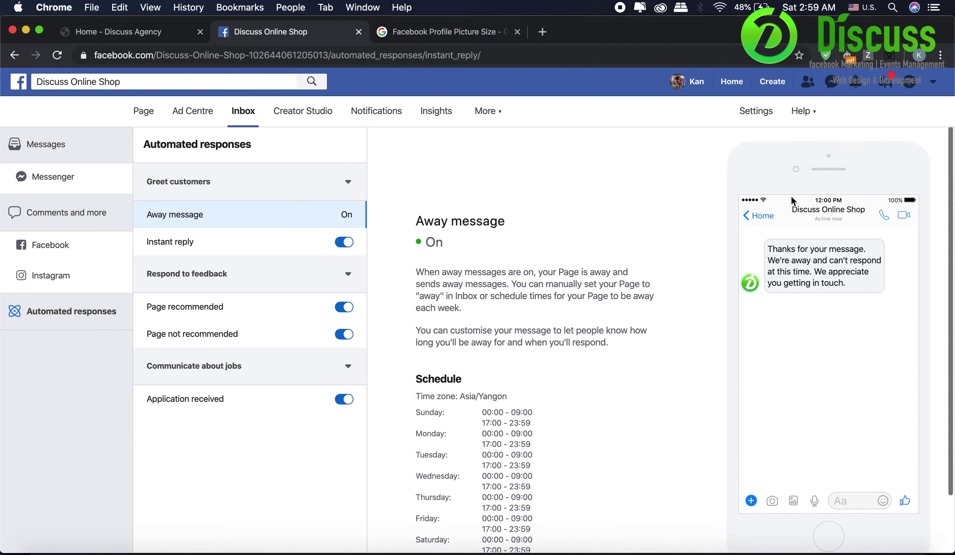
pyautogui.click(282, 187)
pyautogui.click(282, 187)
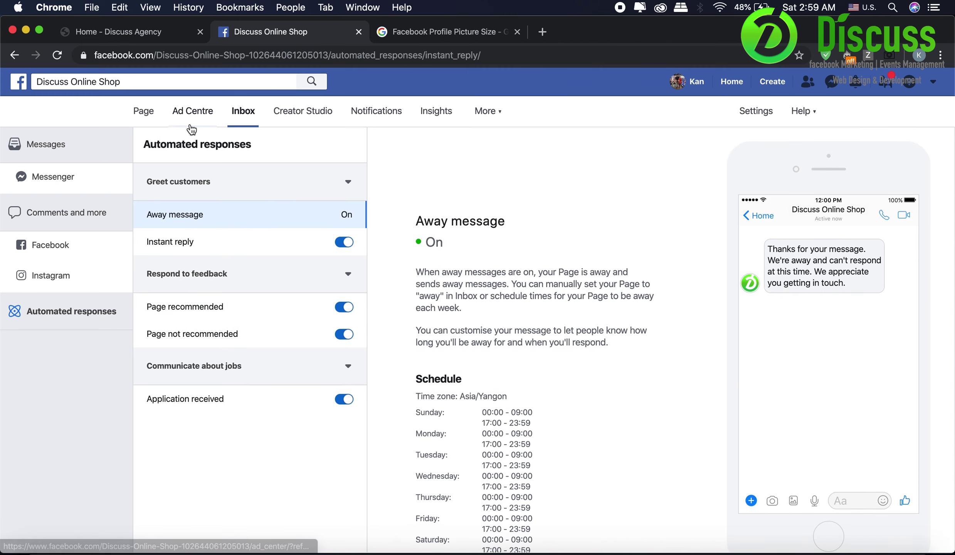
# - Open Messenger platform settings and look through connected apps, m.me link, chat plugin and Discover sections
pyautogui.click(758, 114)
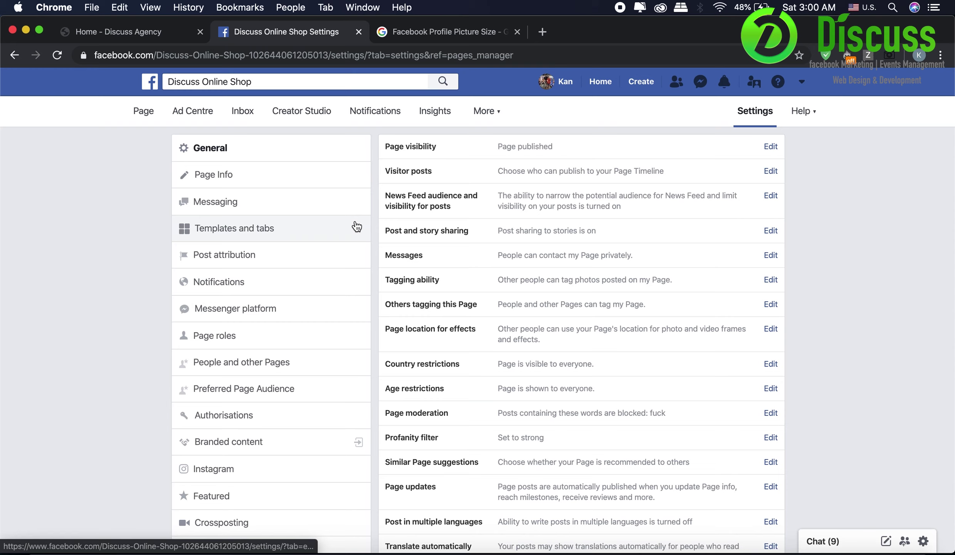
pyautogui.click(343, 305)
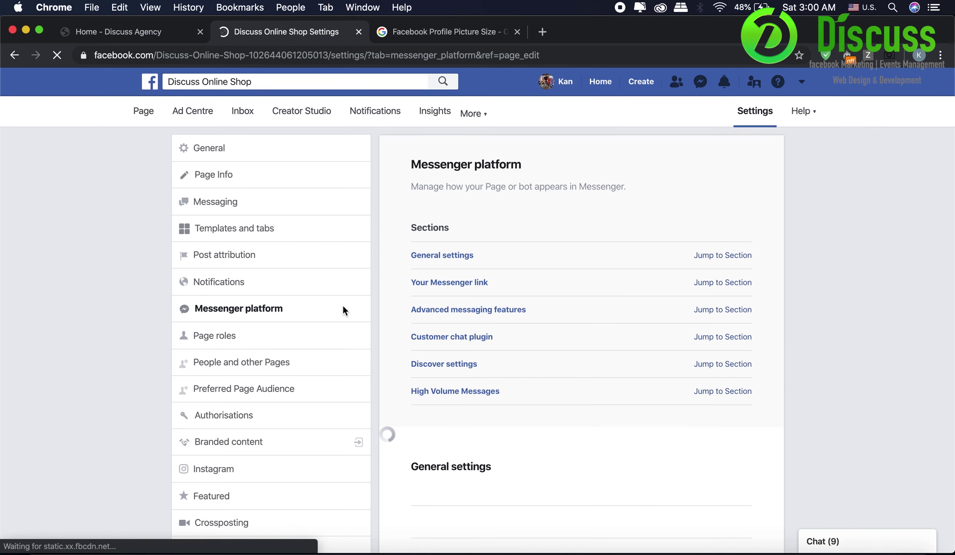
pyautogui.scroll(-8, 550, 345)
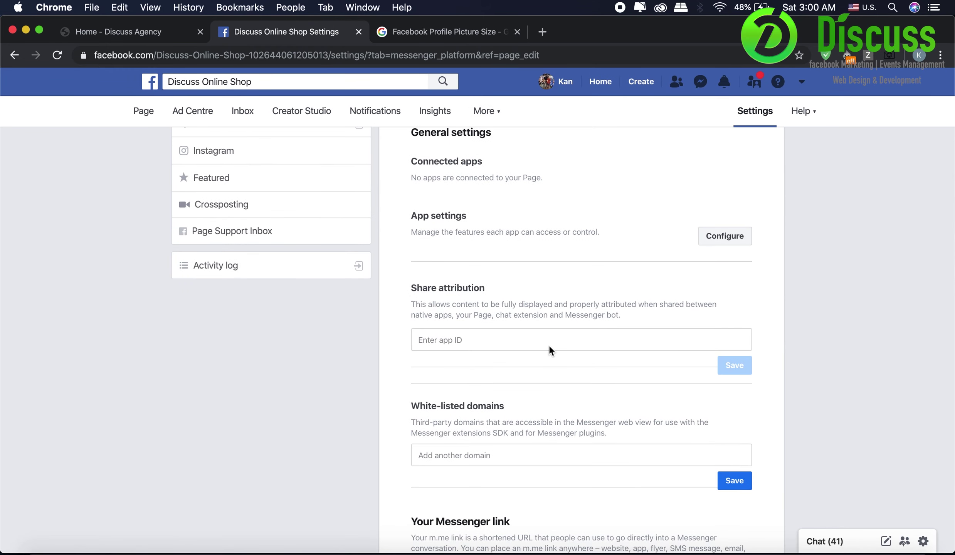
pyautogui.scroll(-2, 549, 344)
pyautogui.scroll(-7, 549, 346)
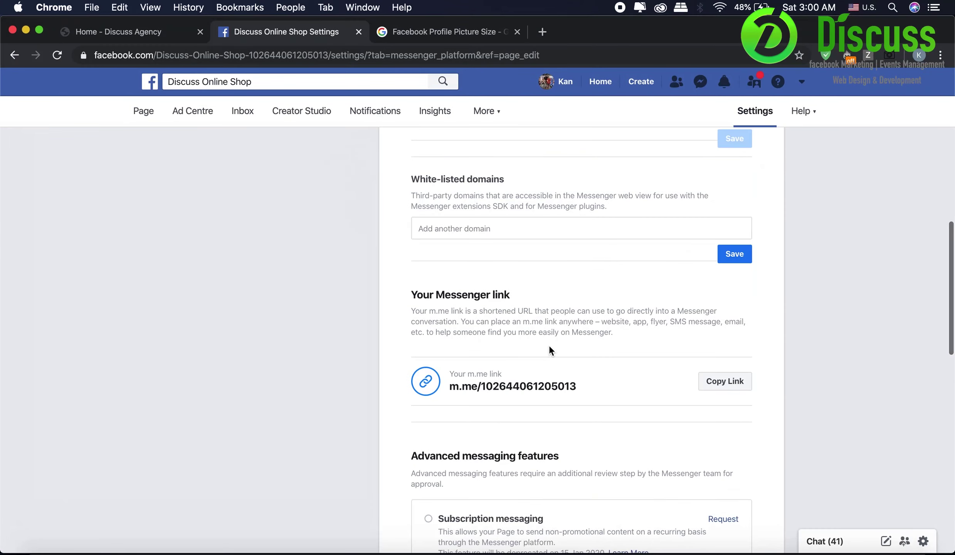
pyautogui.scroll(-11, 549, 346)
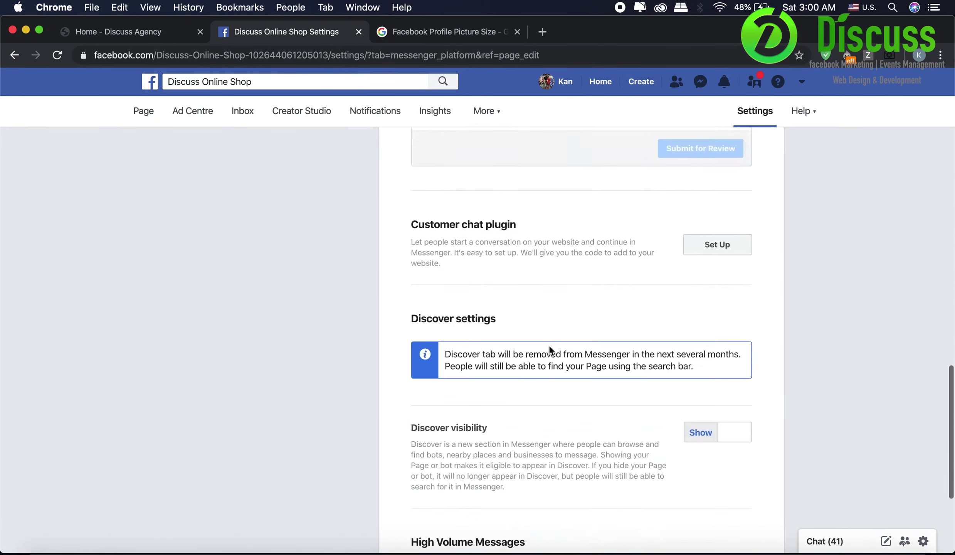
pyautogui.scroll(-6, 549, 346)
pyautogui.scroll(20, 549, 346)
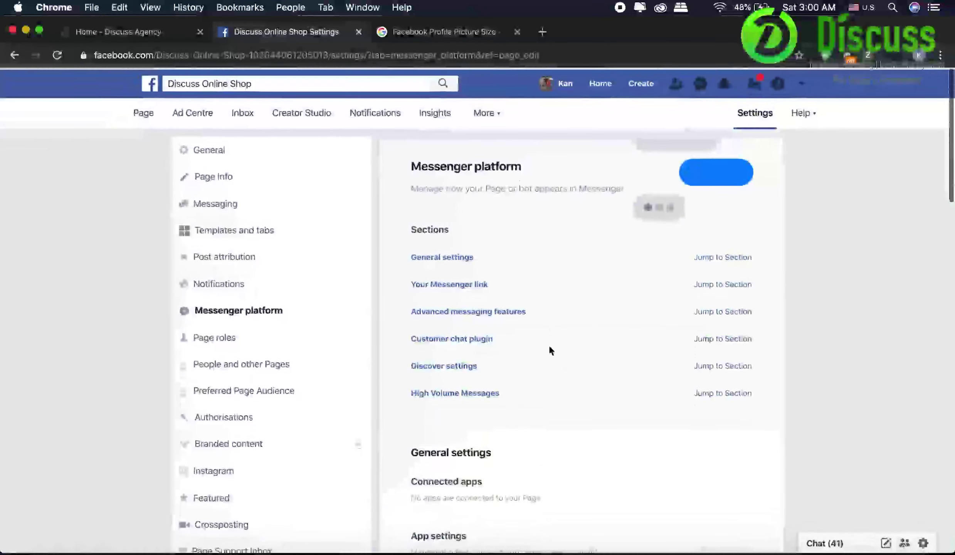
# - Review Page roles and assignable roles, then view Preferred Page Audience and Authorisations settings
pyautogui.click(319, 339)
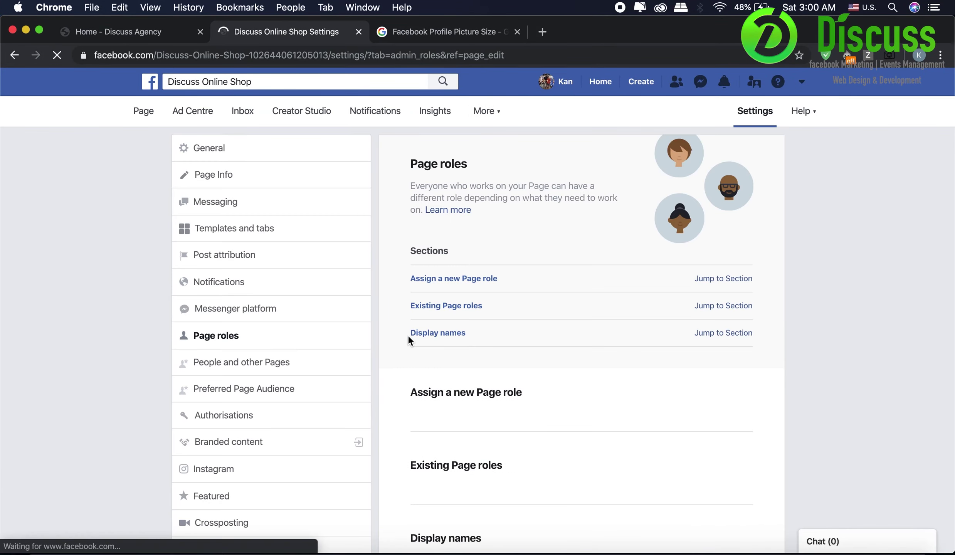
pyautogui.scroll(-2, 408, 336)
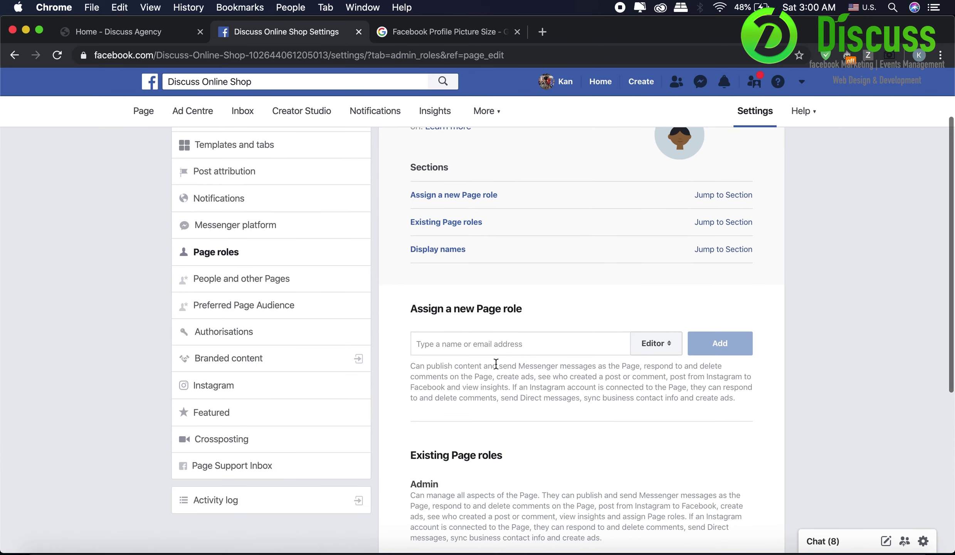
pyautogui.scroll(-1, 563, 365)
pyautogui.scroll(-2, 563, 365)
pyautogui.click(657, 260)
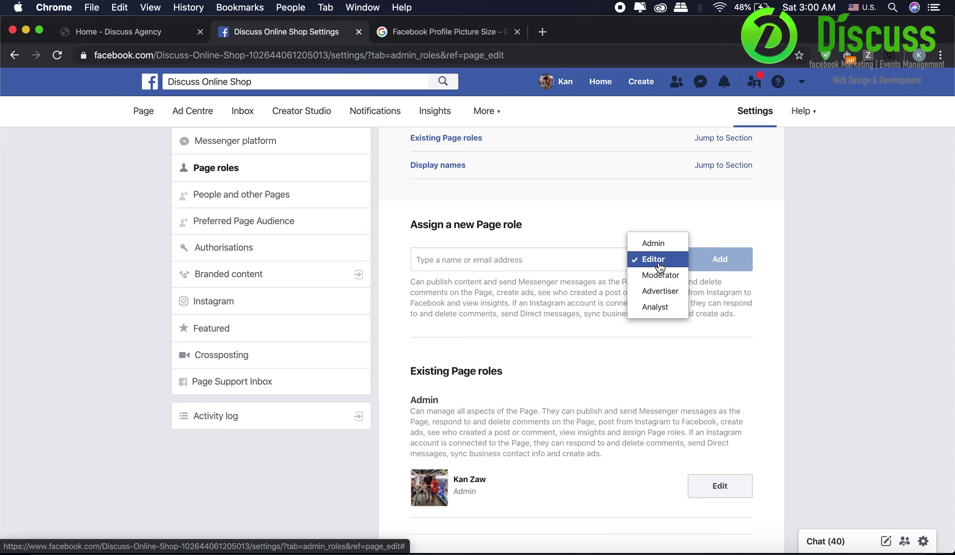
pyautogui.click(295, 208)
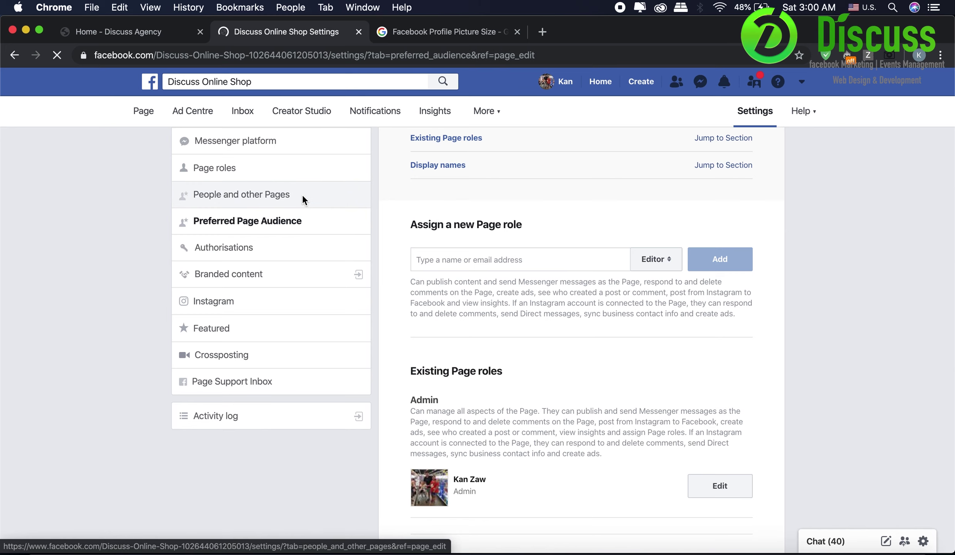
pyautogui.click(316, 247)
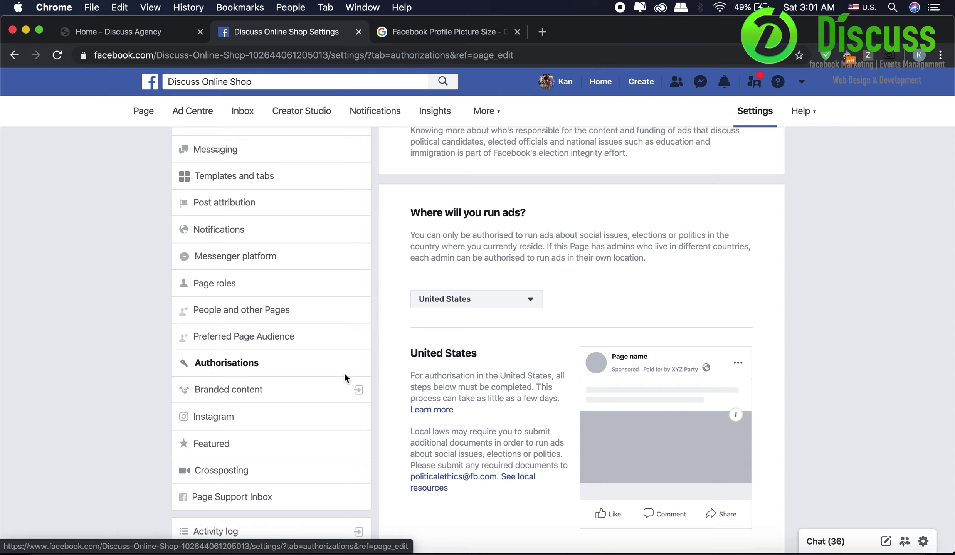
# - Check Branded content in Brand Collabs Manager, close it, and return to the Page home
pyautogui.click(327, 391)
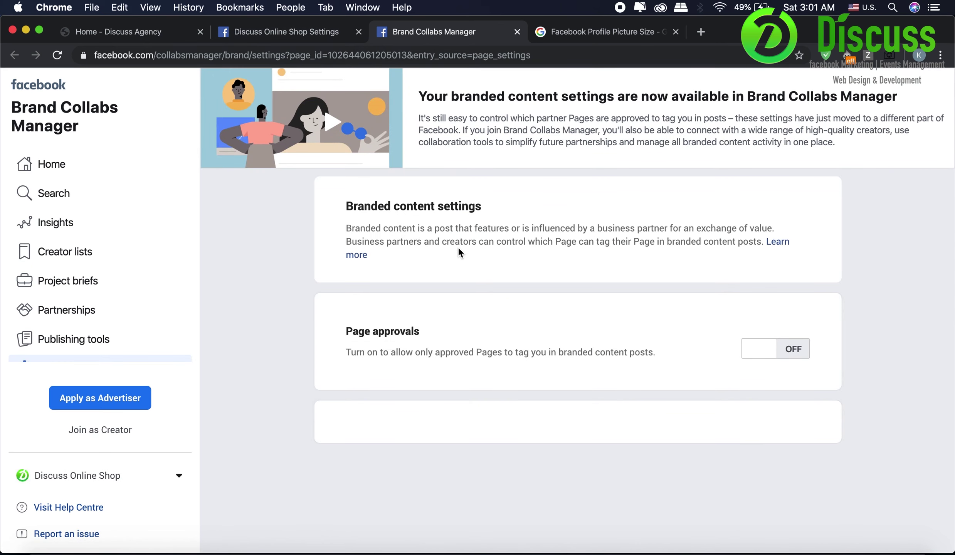
pyautogui.click(517, 33)
pyautogui.scroll(-2, 348, 277)
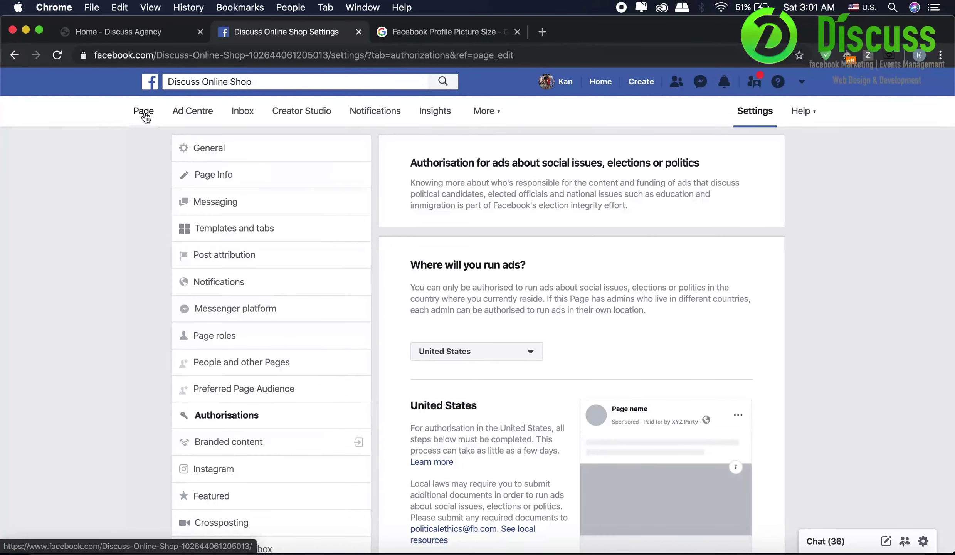
pyautogui.click(143, 111)
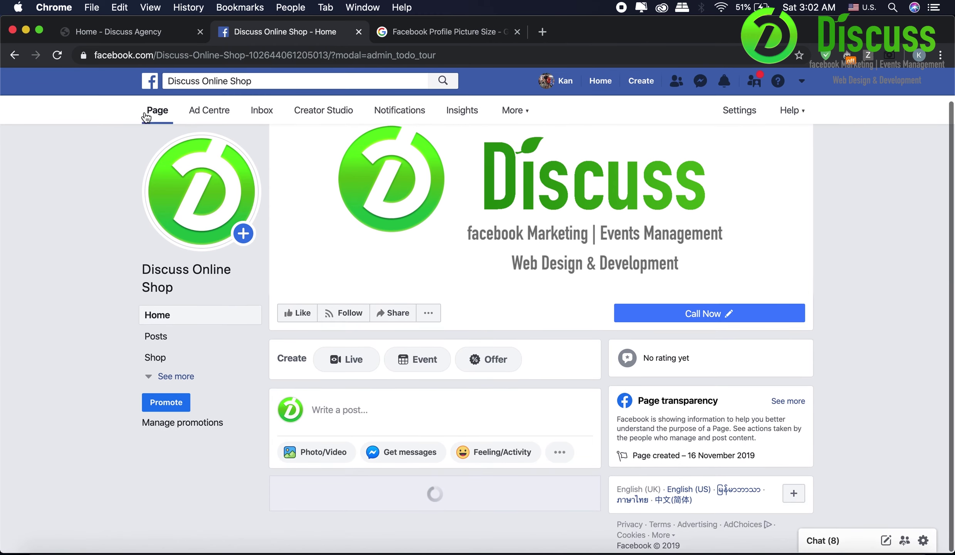
# - Expand the Page's navigation to show Offers, Reviews, About and Events, then return Home
pyautogui.scroll(-3, 325, 390)
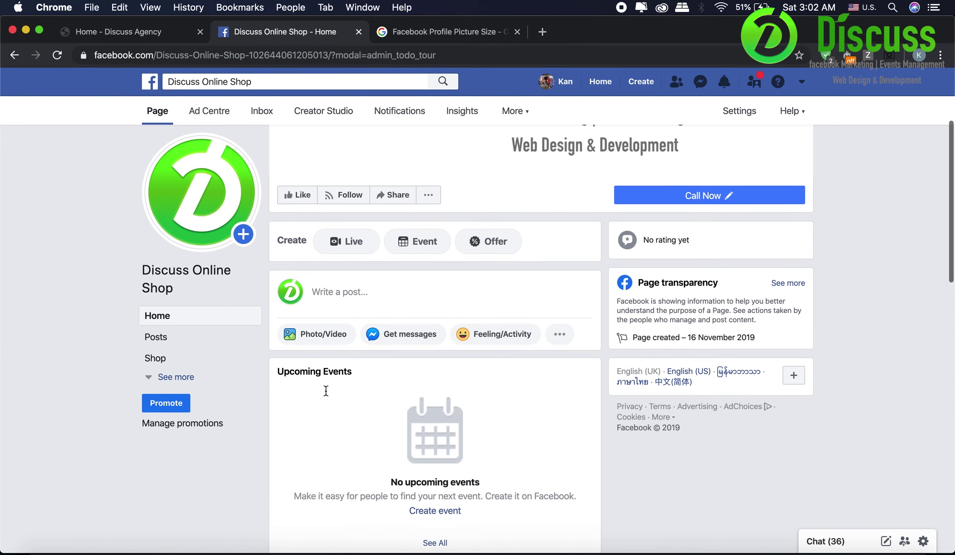
pyautogui.click(183, 377)
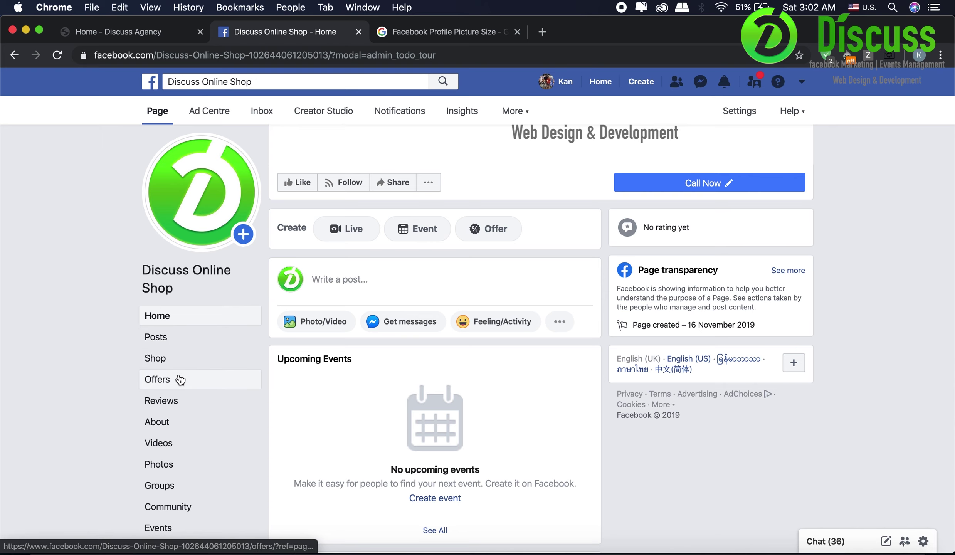
pyautogui.scroll(-1, 180, 379)
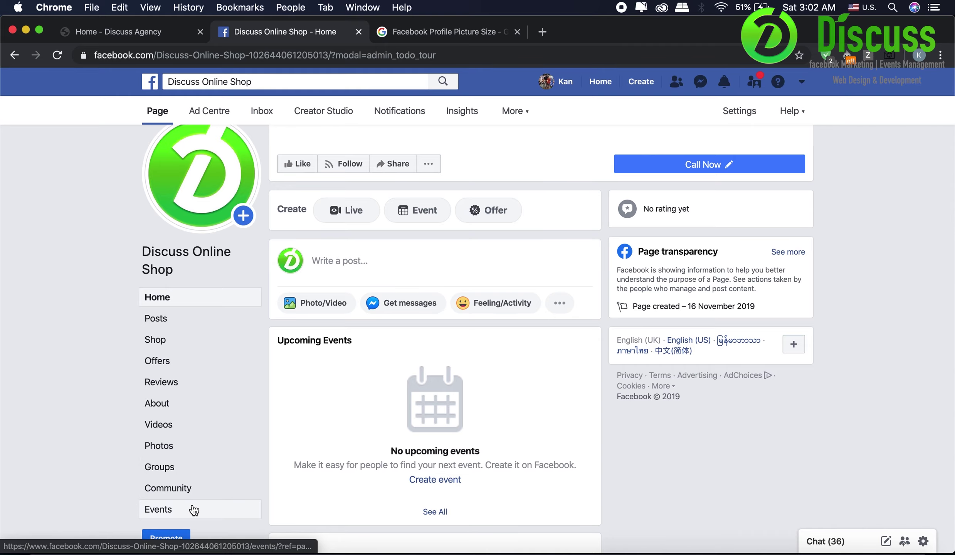
pyautogui.scroll(-5, 193, 508)
pyautogui.scroll(10, 192, 508)
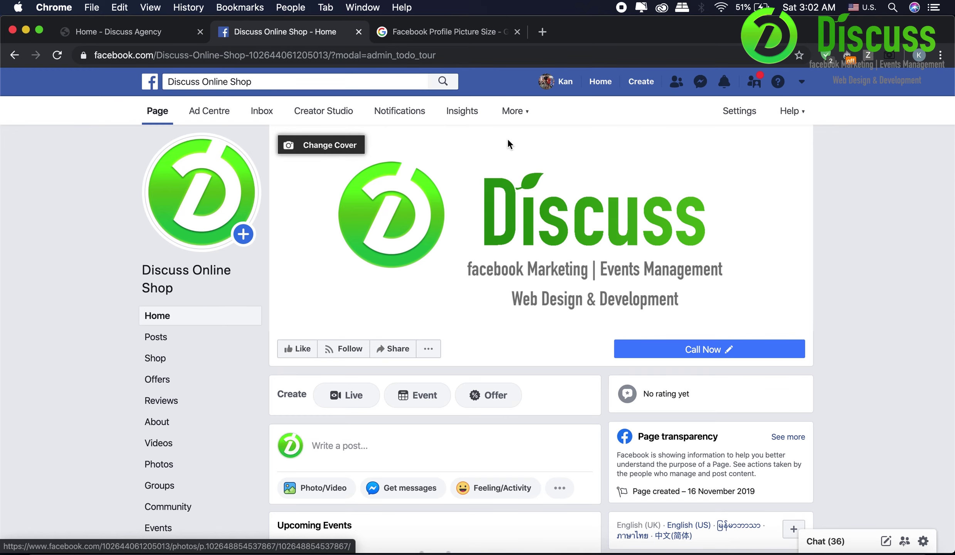
pyautogui.scroll(-3, 746, 266)
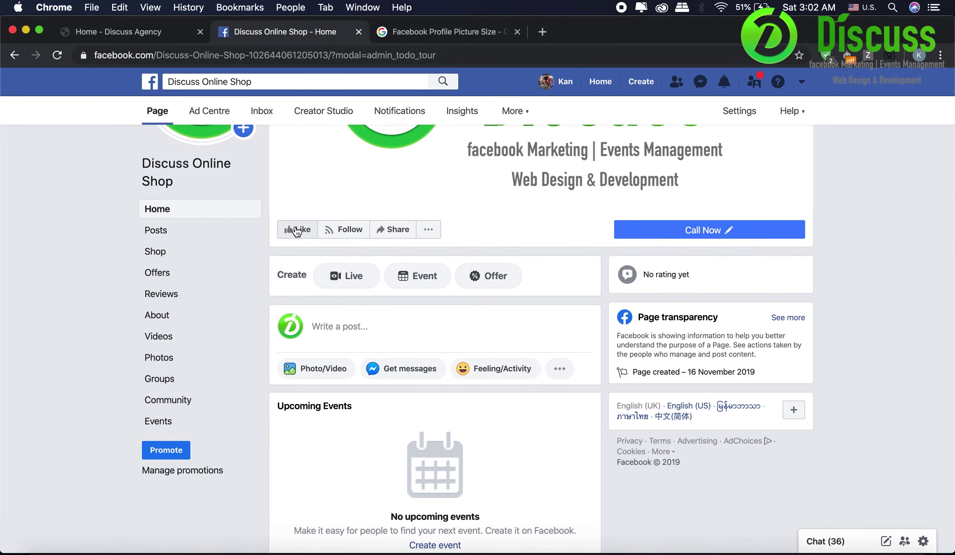
pyautogui.scroll(1, 295, 230)
pyautogui.scroll(2, 294, 230)
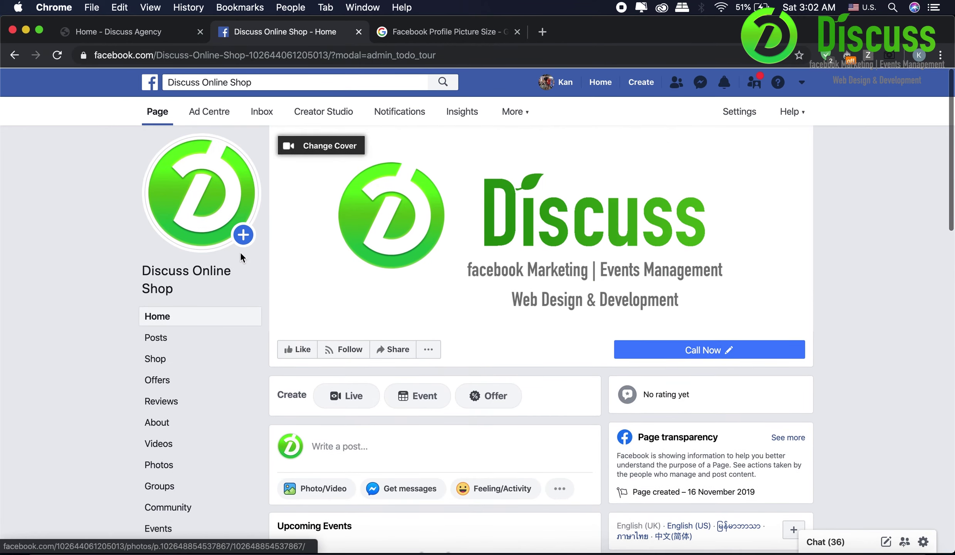
pyautogui.click(214, 316)
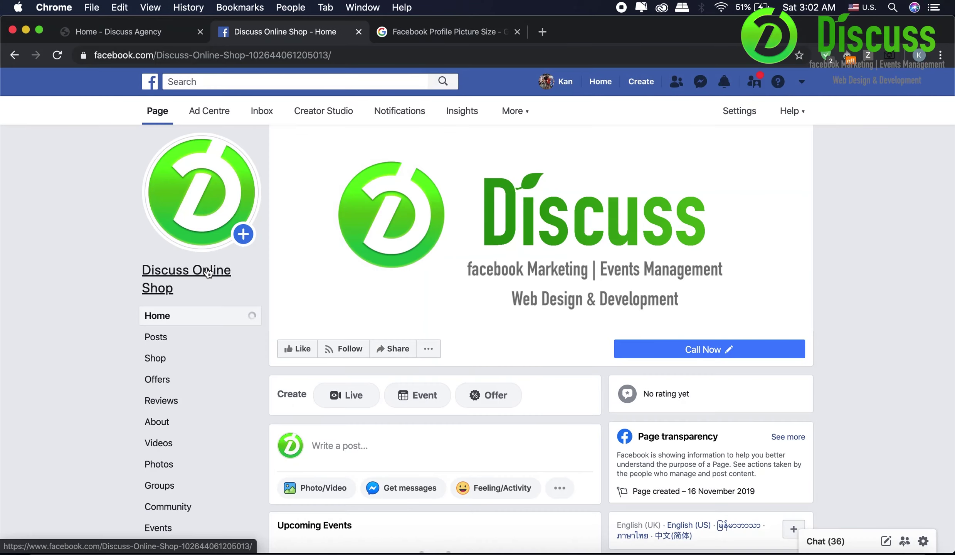
# - Open the Page's About section and scroll down to the username option
pyautogui.click(211, 421)
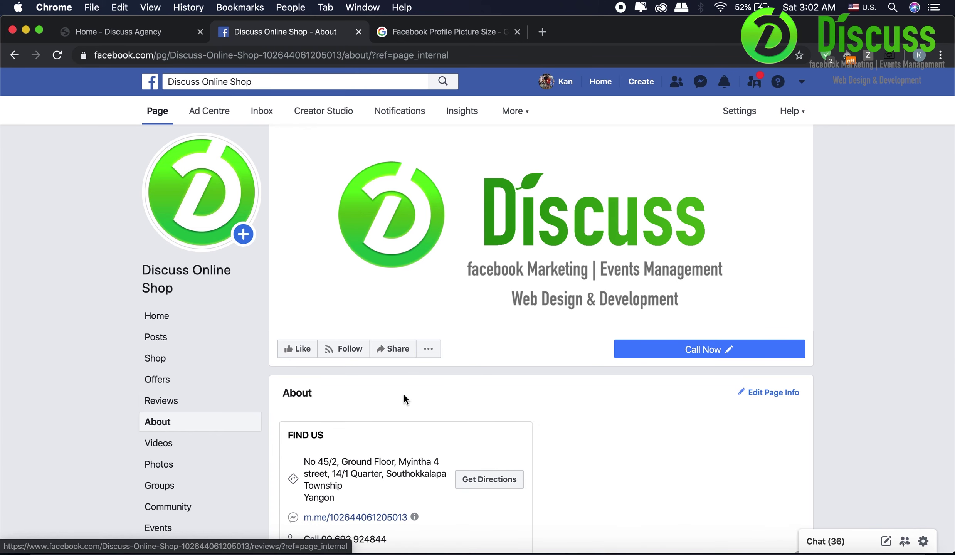
pyautogui.scroll(-3, 403, 393)
pyautogui.scroll(-2, 550, 401)
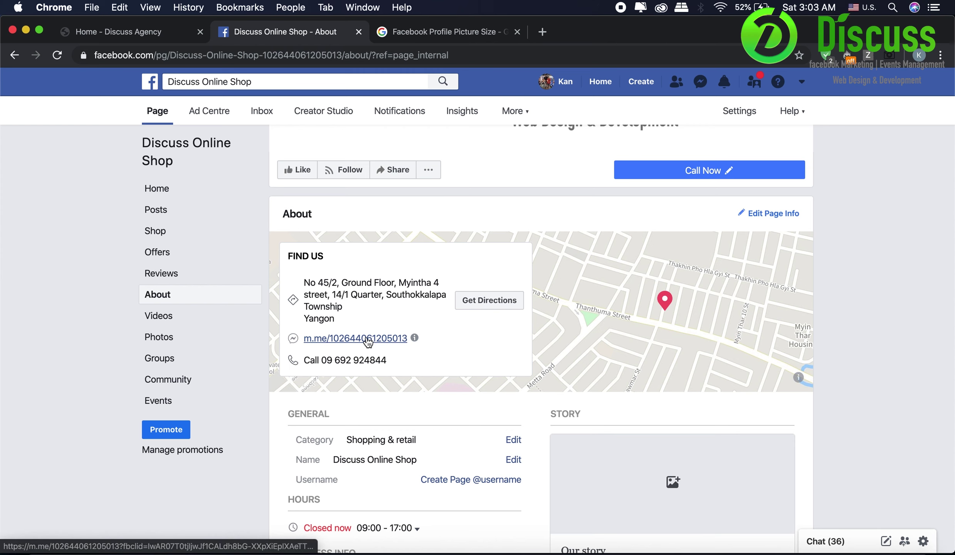
pyautogui.scroll(-2, 368, 341)
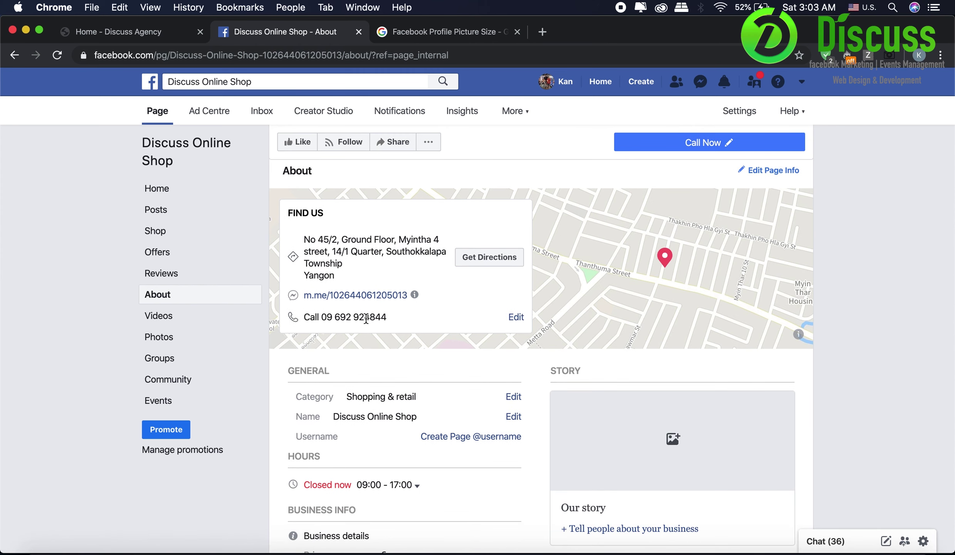
pyautogui.scroll(-2, 405, 362)
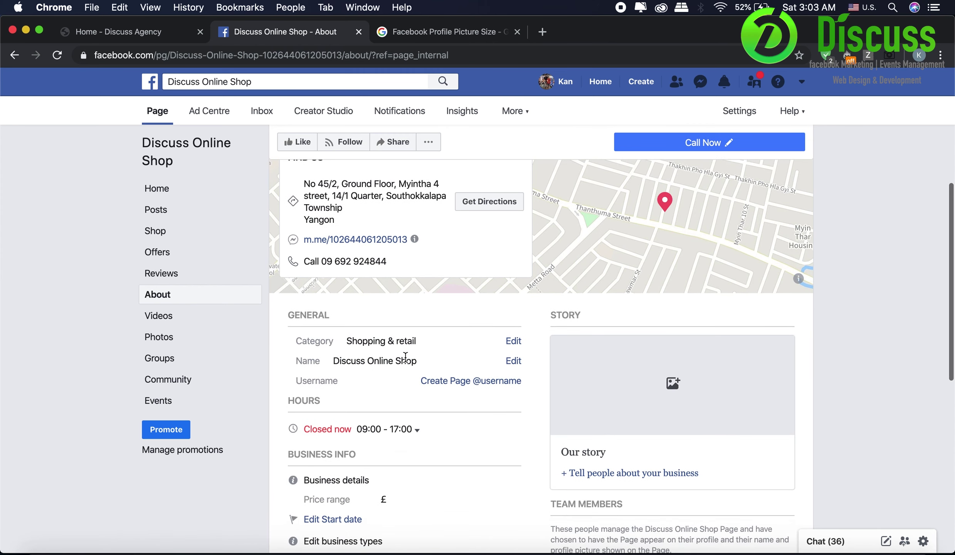
pyautogui.click(436, 382)
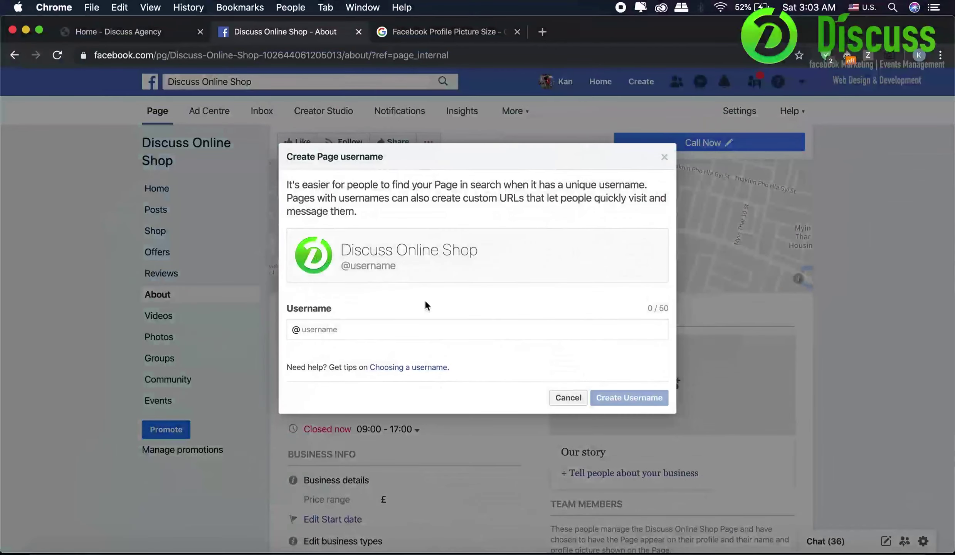
pyautogui.write('ids')
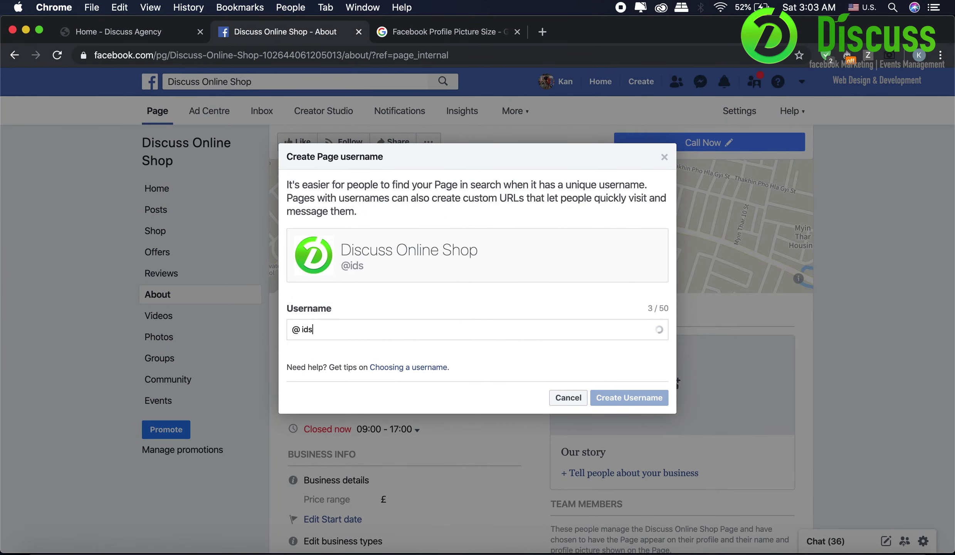
pyautogui.press('BackSpace')
pyautogui.press('BackSpace')
pyautogui.write('discussonl')
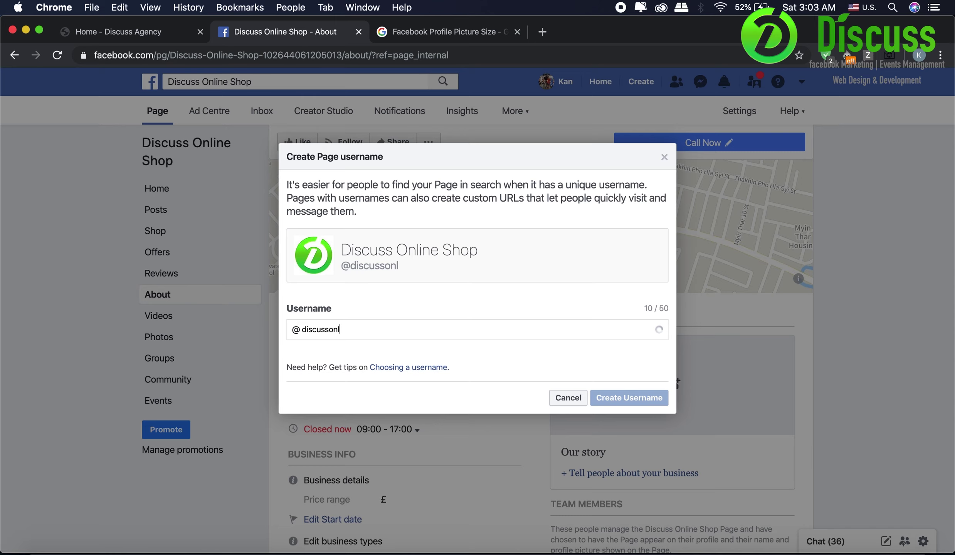
pyautogui.write('inesshop')
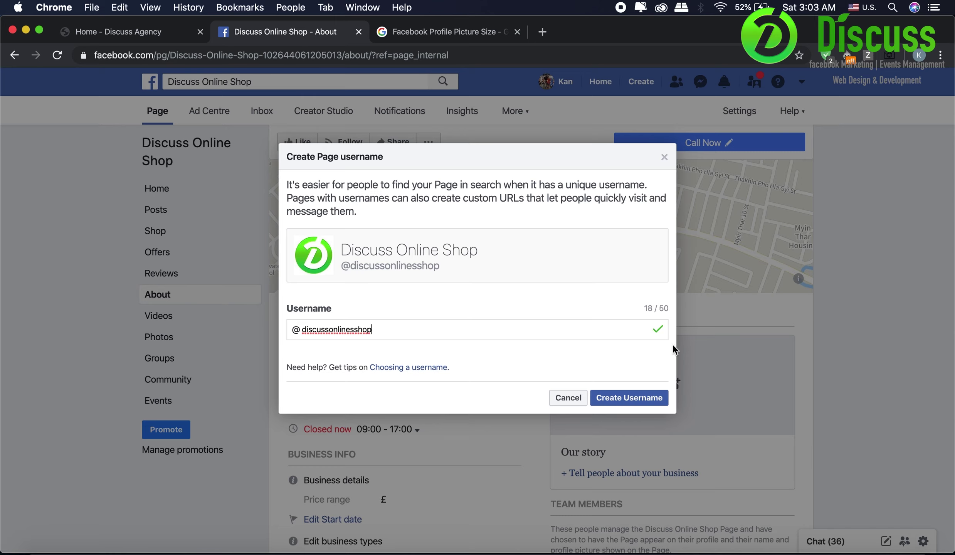
pyautogui.click(642, 396)
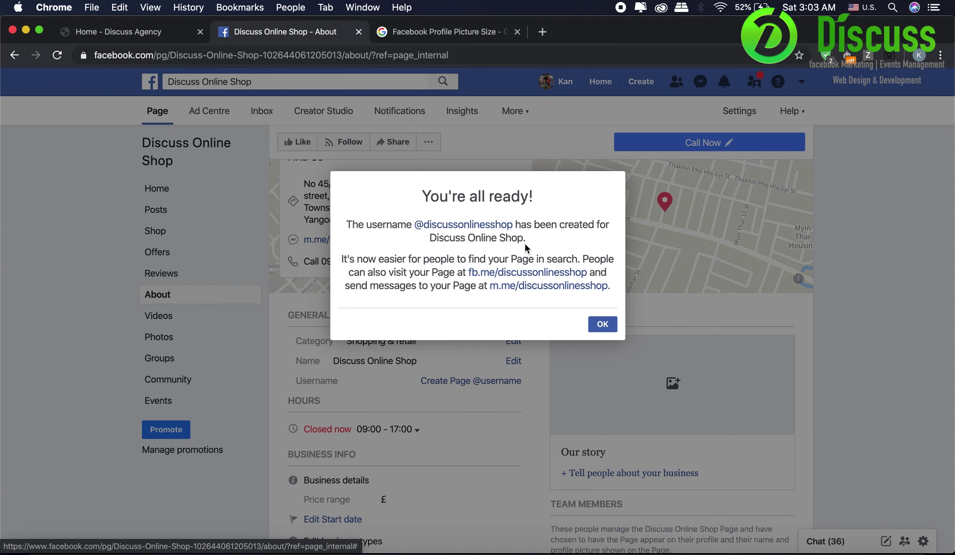
pyautogui.click(611, 324)
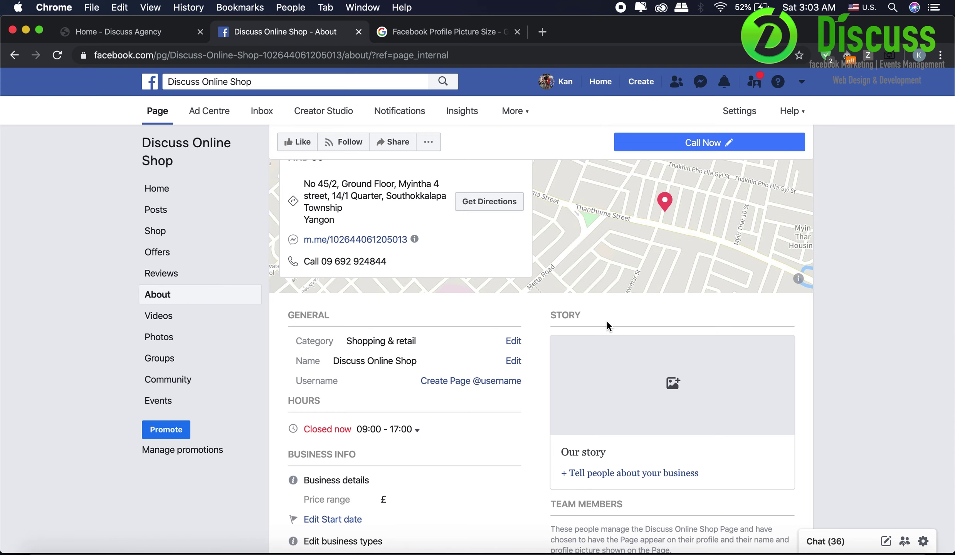
# - Add Public Transit as YBS Bus Route 83, 6, 7, 14, 18, 27, 42, 84, 92, 26, 13, 97
pyautogui.scroll(-7, 607, 321)
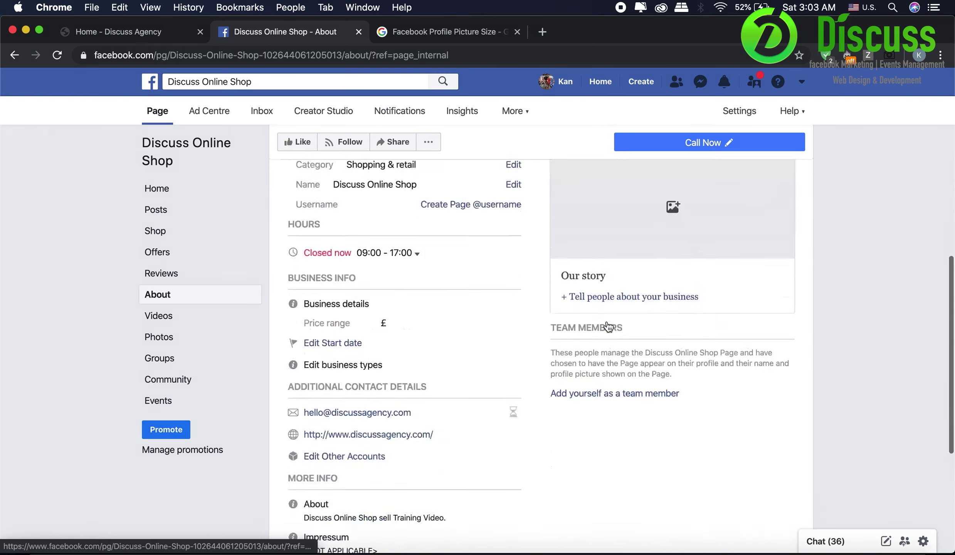
pyautogui.scroll(-4, 607, 322)
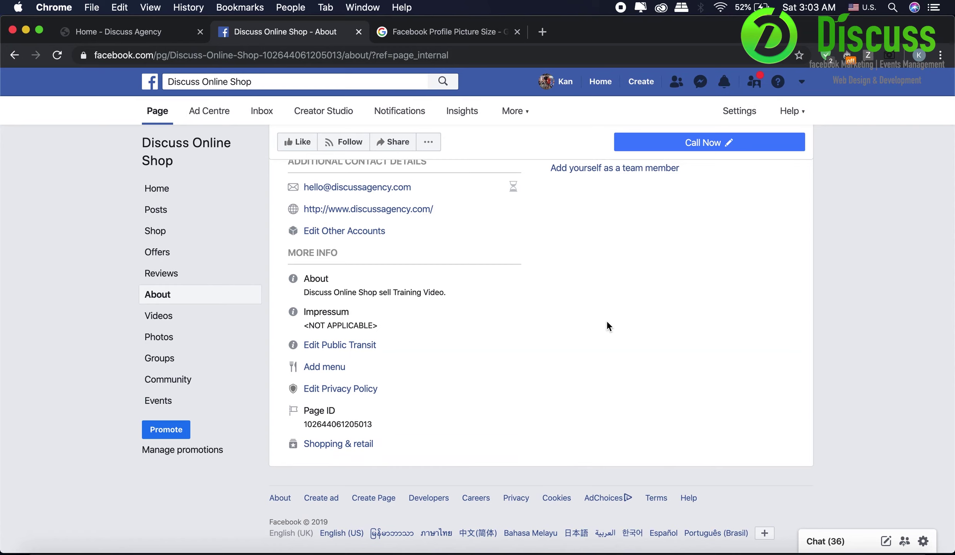
pyautogui.click(336, 345)
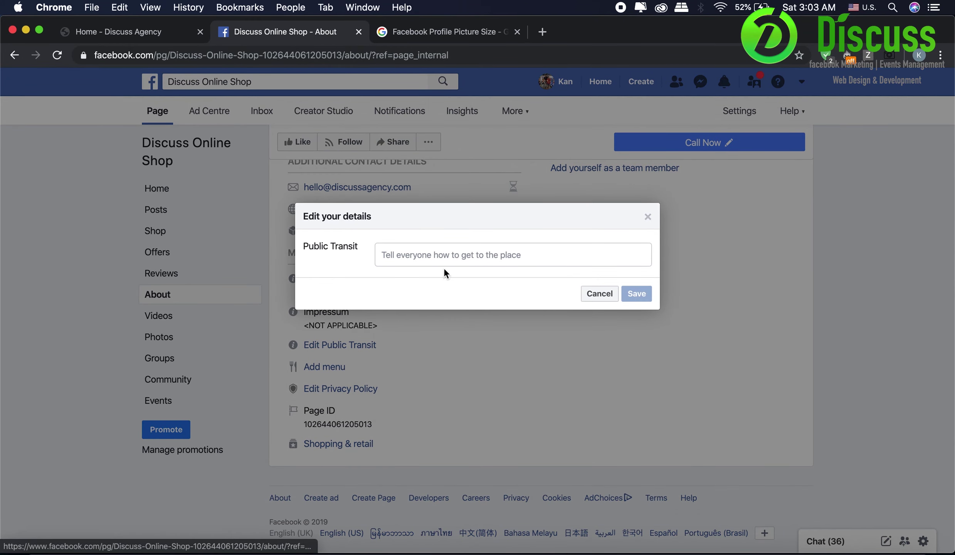
pyautogui.click(438, 257)
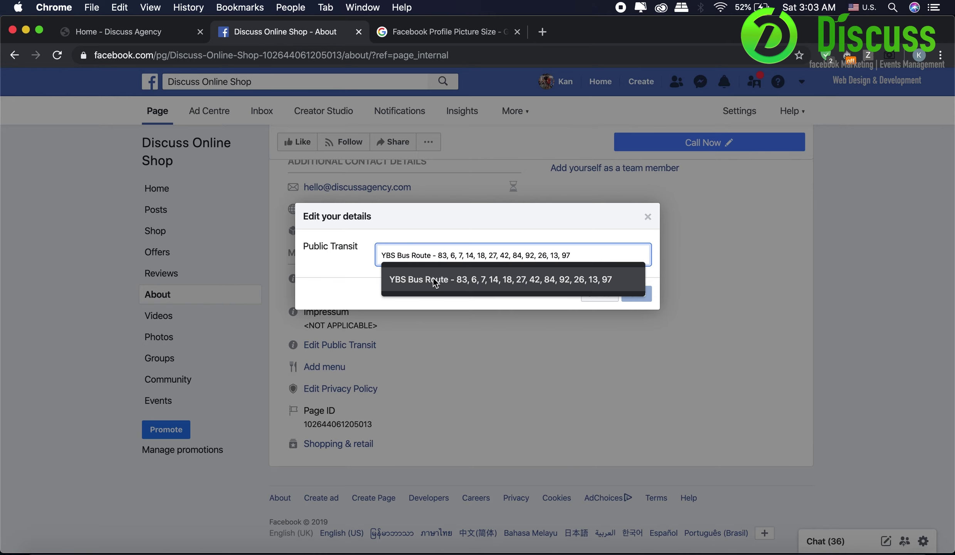
pyautogui.click(433, 278)
pyautogui.click(636, 293)
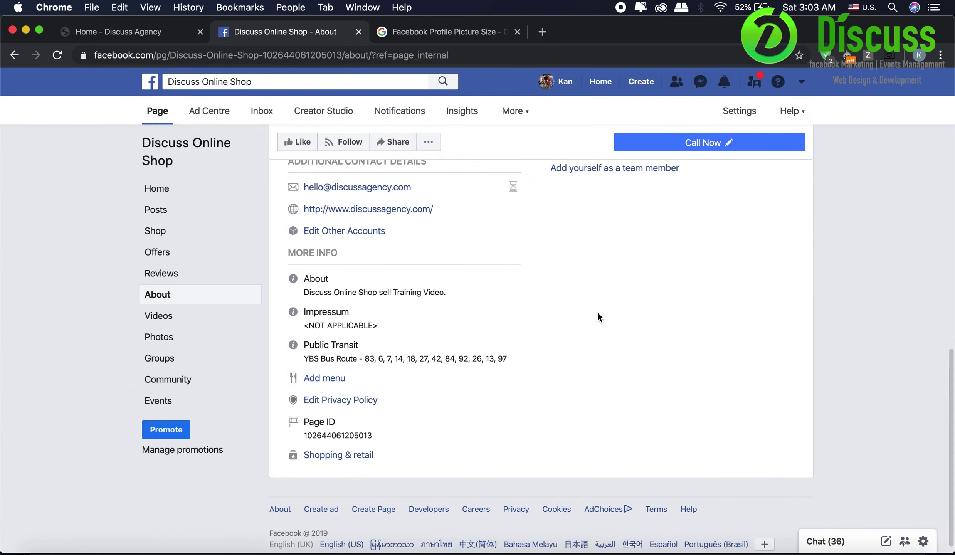
# - Search Google for 'YBS Yangon Bus Service' in a new tab and open YgnBuses.com
pyautogui.click(545, 36)
pyautogui.write('YBS Yangon Buses Ser')
pyautogui.press('BackSpace')
pyautogui.press('BackSpace')
pyautogui.press('BackSpace')
pyautogui.write('Ser')
pyautogui.press('BackSpace')
pyautogui.press('BackSpace')
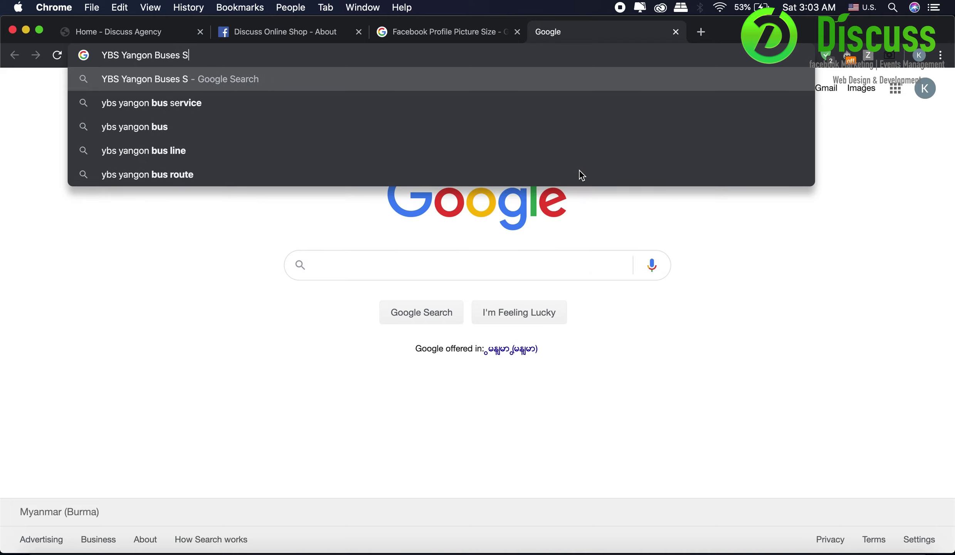
pyautogui.press('BackSpace')
pyautogui.press('BackSpace')
pyautogui.press('BackSpace')
pyautogui.press('BackSpace')
pyautogui.write('Service')
pyautogui.press('Return')
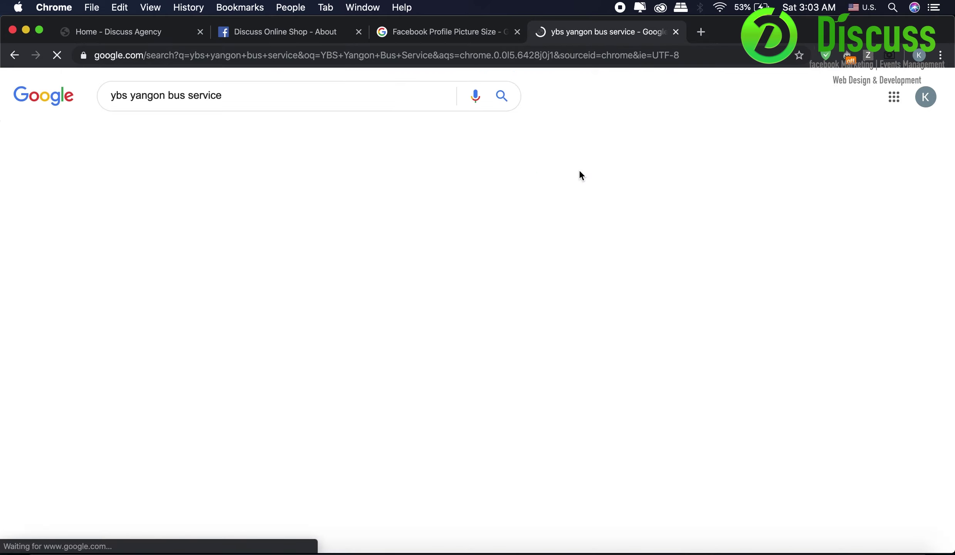
pyautogui.click(177, 190)
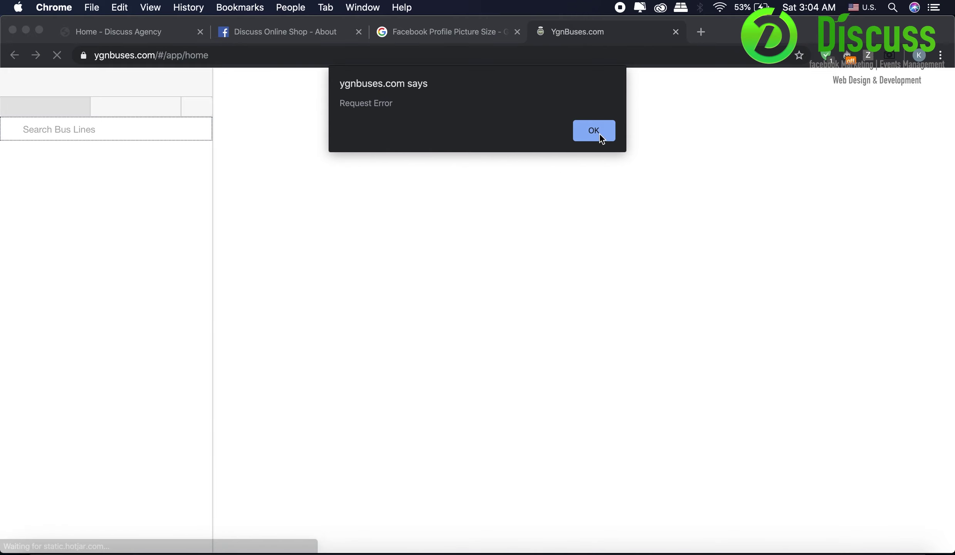
pyautogui.click(594, 140)
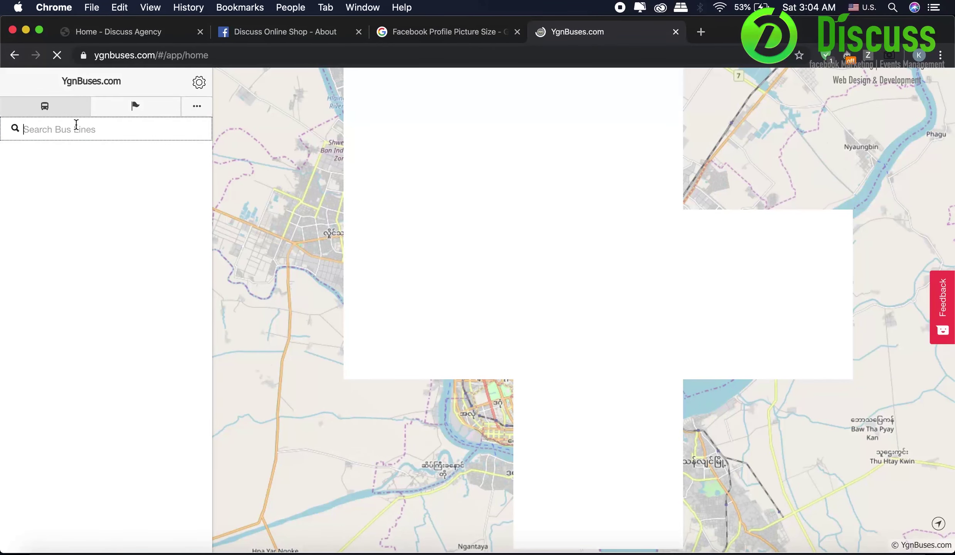
# - Look up bus line 31 using Myanmar input and view its route and stops
pyautogui.hotkey('ctrl', 'space')
pyautogui.write('၃၁၀')
pyautogui.press('BackSpace')
pyautogui.write('ဝ')
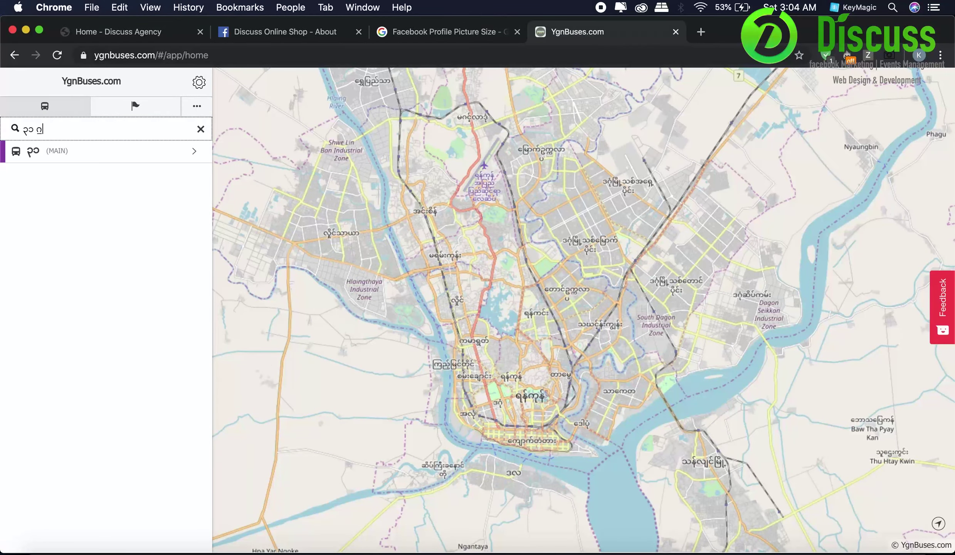
pyautogui.click(60, 154)
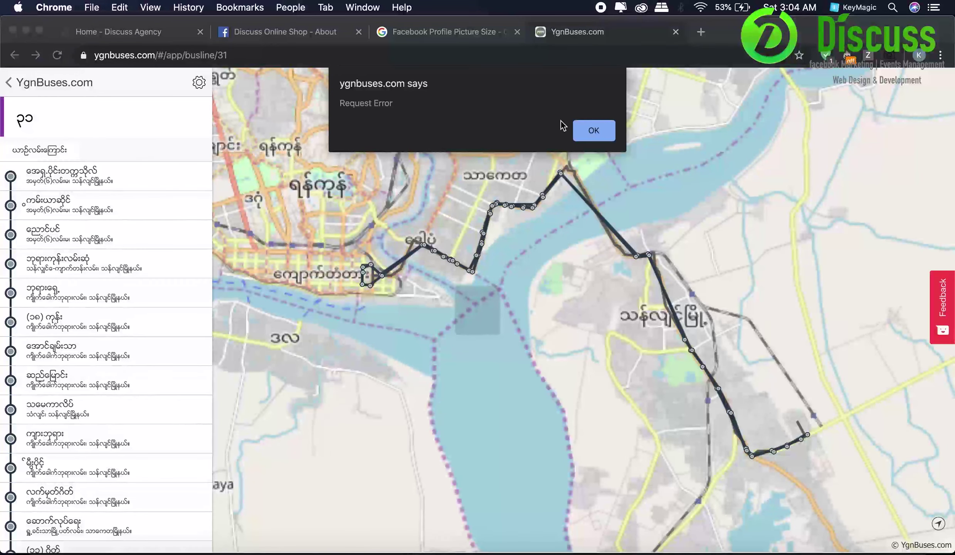
pyautogui.click(582, 131)
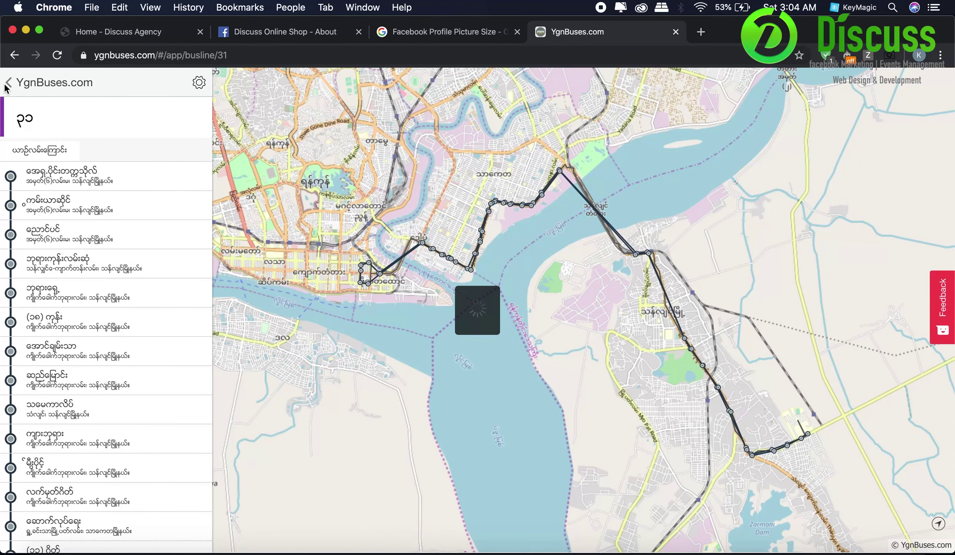
# - Find the (၃၁) ဂိတ်/(၁) ဂိတ် bus stop on the map, then return to Facebook
pyautogui.click(15, 55)
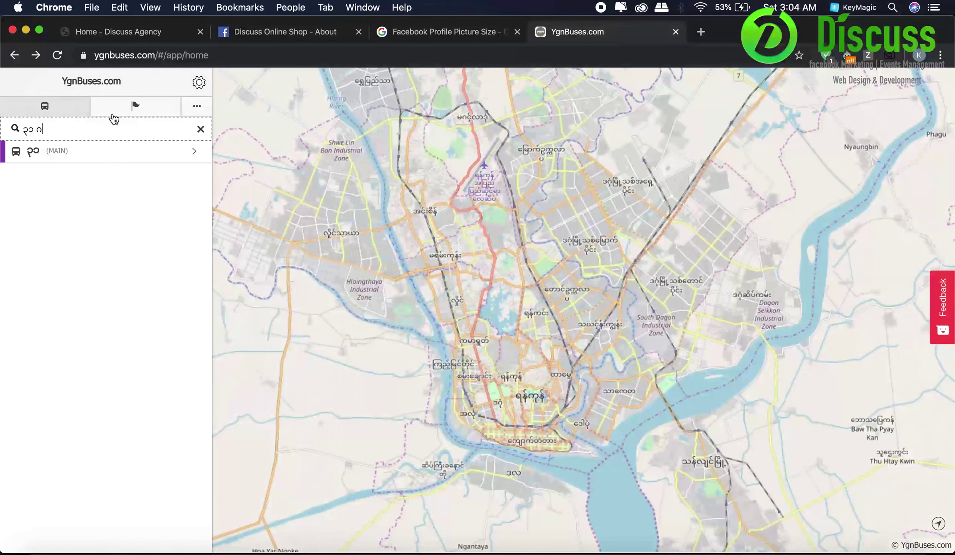
pyautogui.click(113, 114)
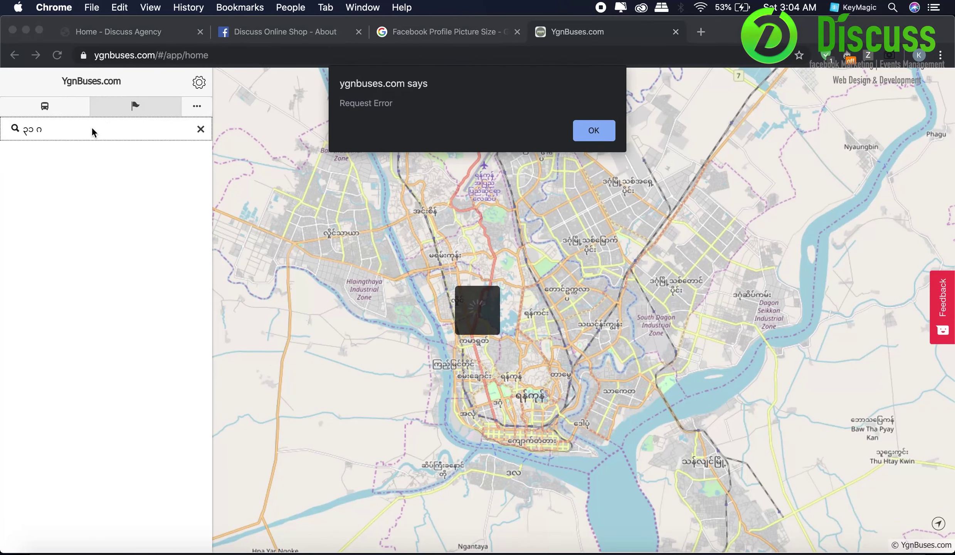
pyautogui.click(595, 131)
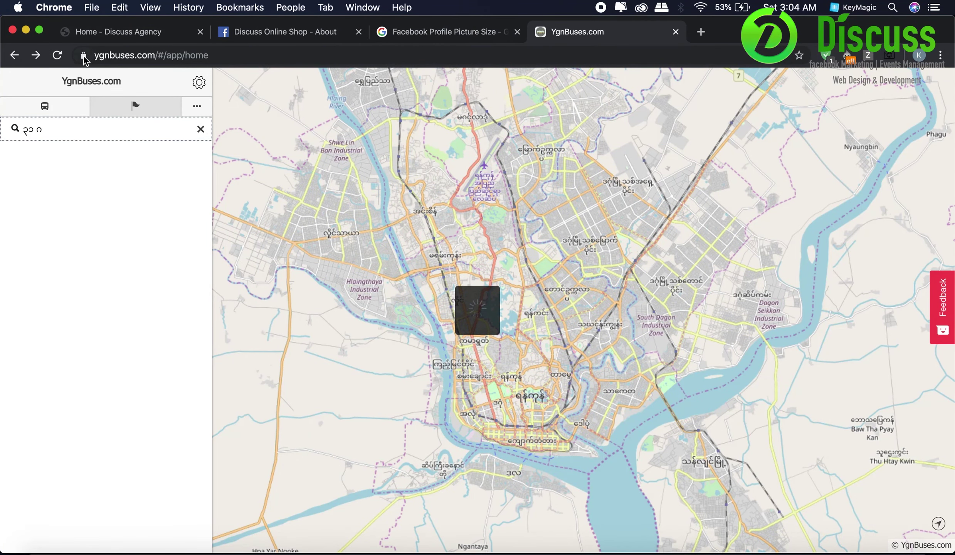
pyautogui.click(57, 55)
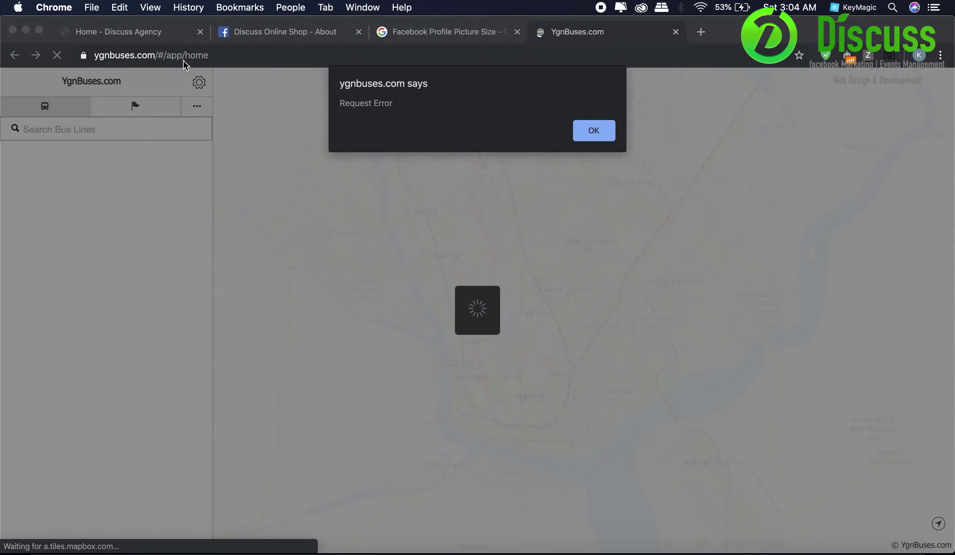
pyautogui.click(601, 129)
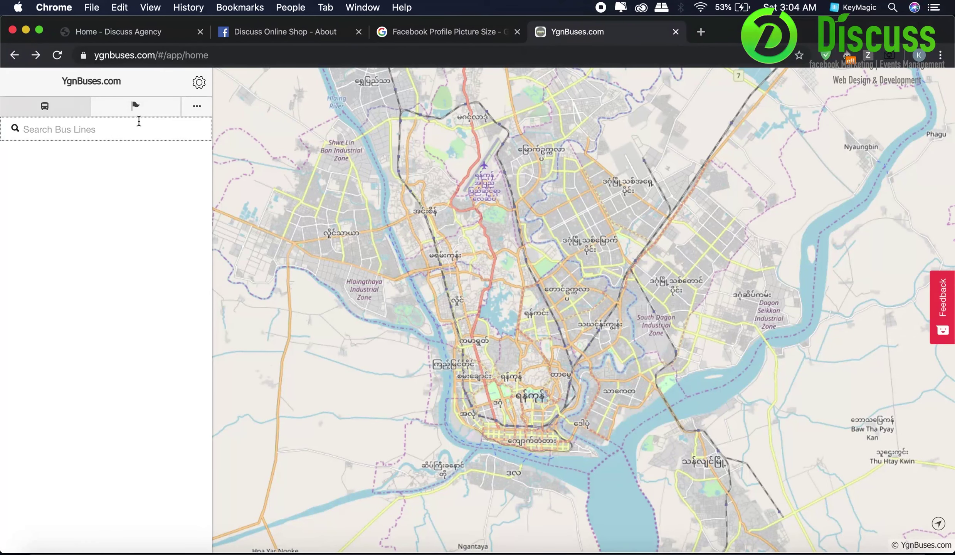
pyautogui.click(129, 115)
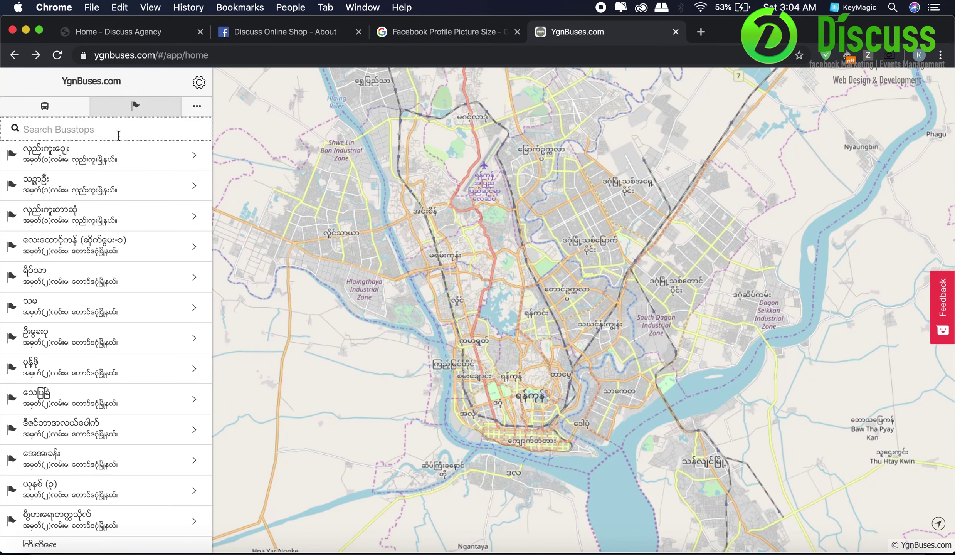
pyautogui.write('၃၁ ဂိတ်')
pyautogui.click(121, 159)
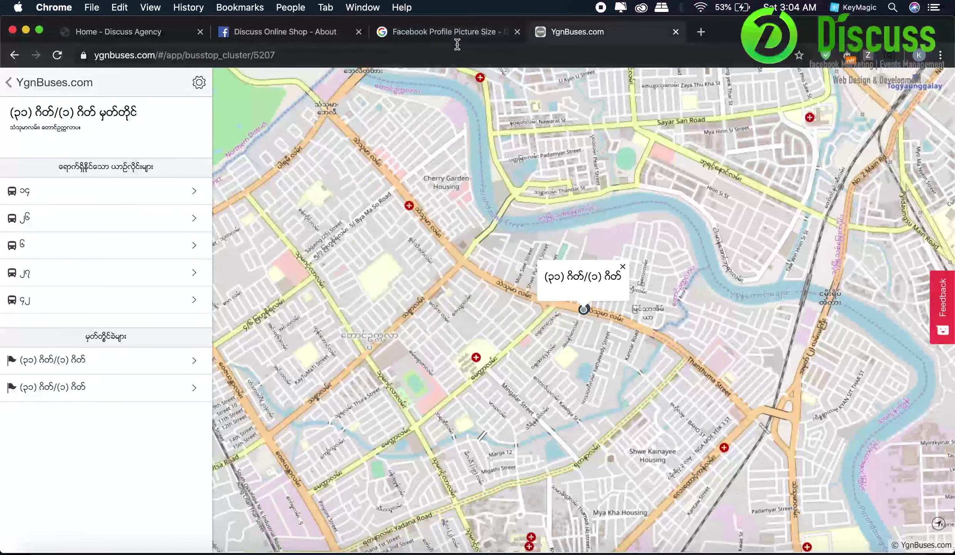
pyautogui.click(285, 41)
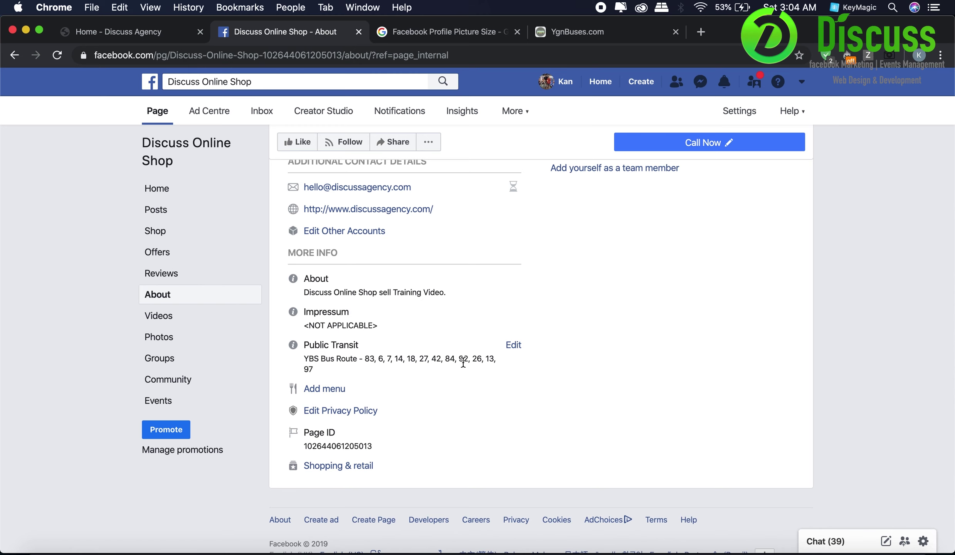
# - Begin the Our Story entry with a Myanmar-language title, replacing its second word with 'အကွေဈး'
pyautogui.scroll(8, 472, 320)
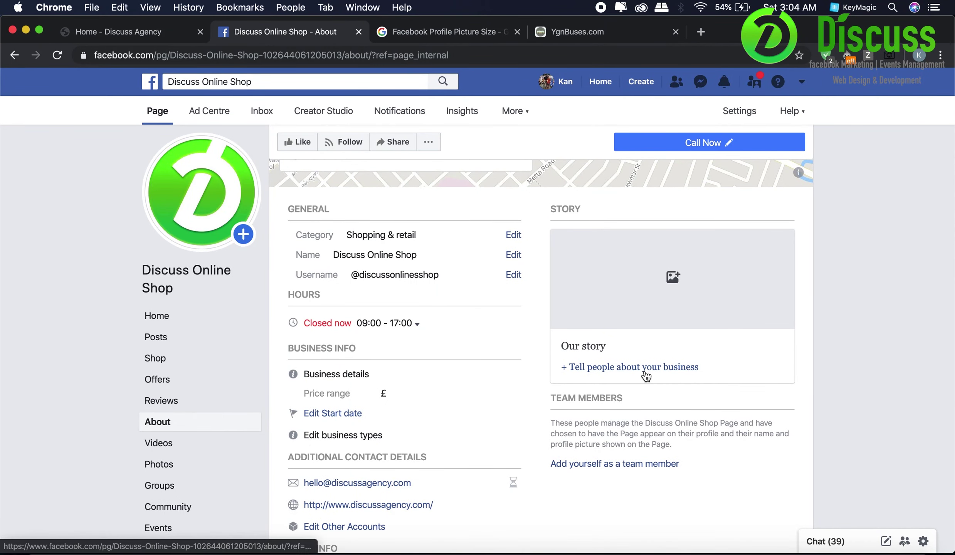
pyautogui.click(642, 371)
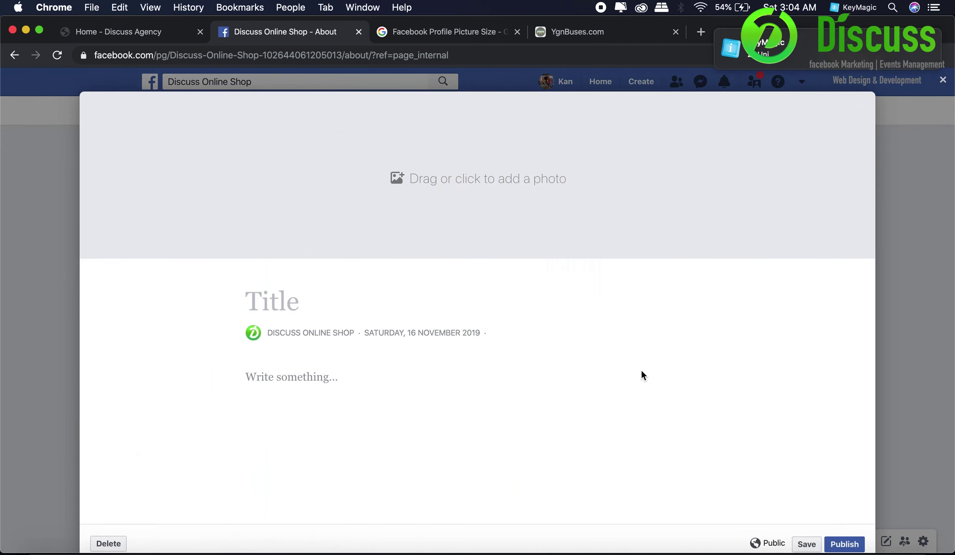
pyautogui.hotkey('ctrl', 'space')
pyautogui.hotkey('ctrl', 'space')
pyautogui.write('ကုမြတစြ')
pyautogui.press('super+a')
pyautogui.write('တ')
pyautogui.write('မြတစျေတို့ အဗကွာ')
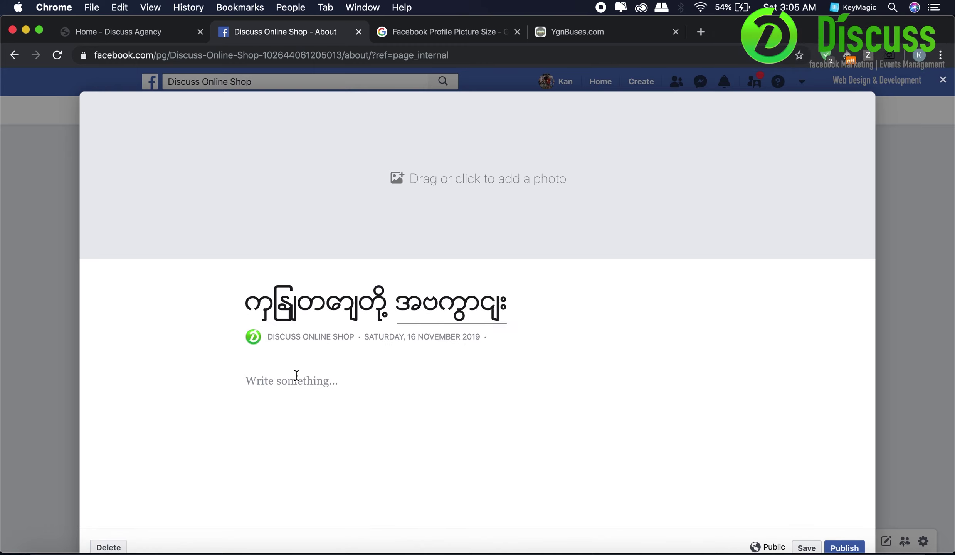
pyautogui.click(439, 305)
pyautogui.moveTo(406, 306); pyautogui.dragTo(602, 333)
pyautogui.write('အကွေဈး')
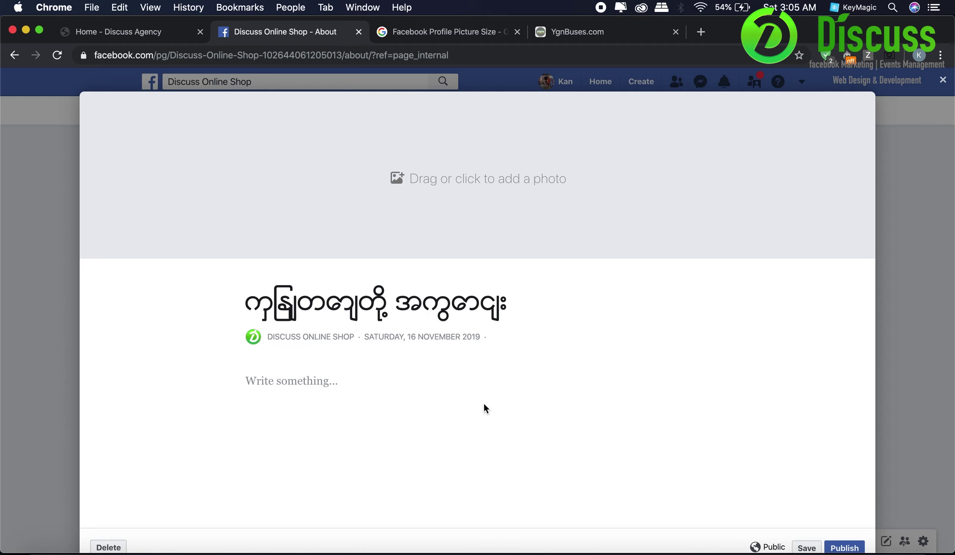